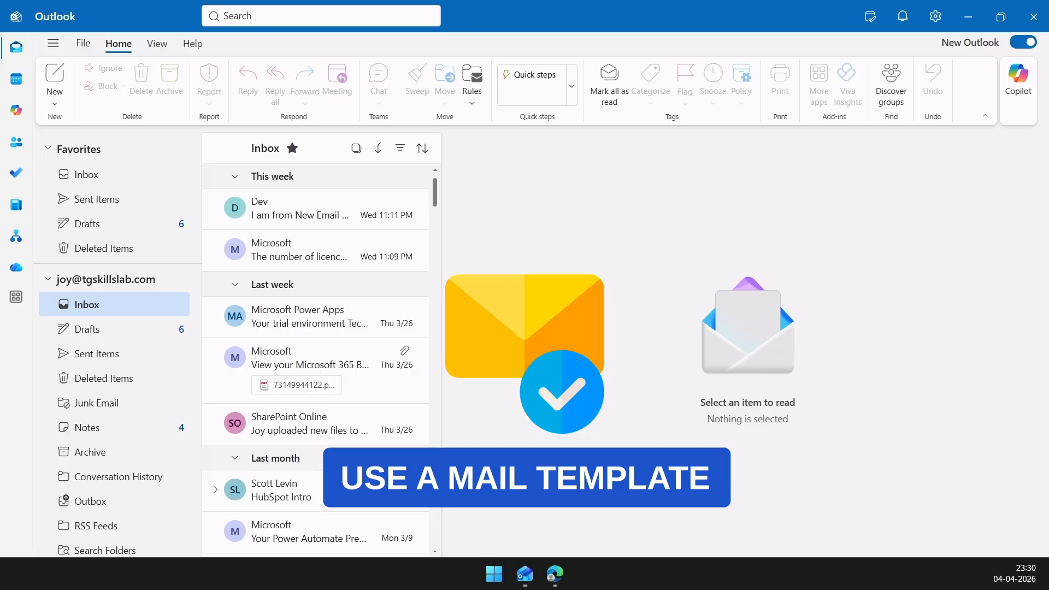
# Create a new email from the "Monthly Invoice Email (requires editing)" template
pyautogui.click(541, 195)
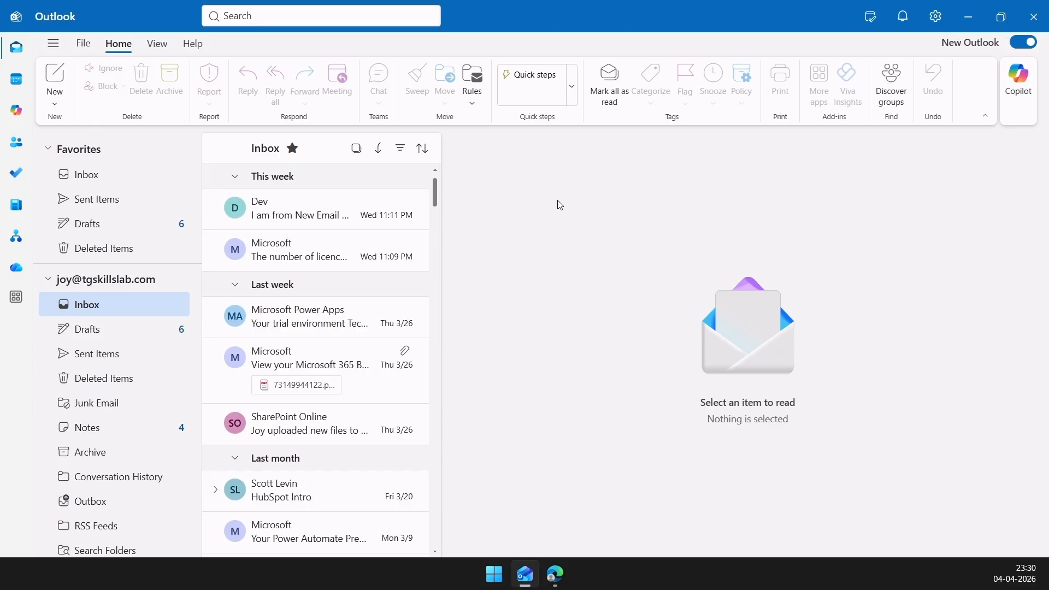
pyautogui.click(63, 113)
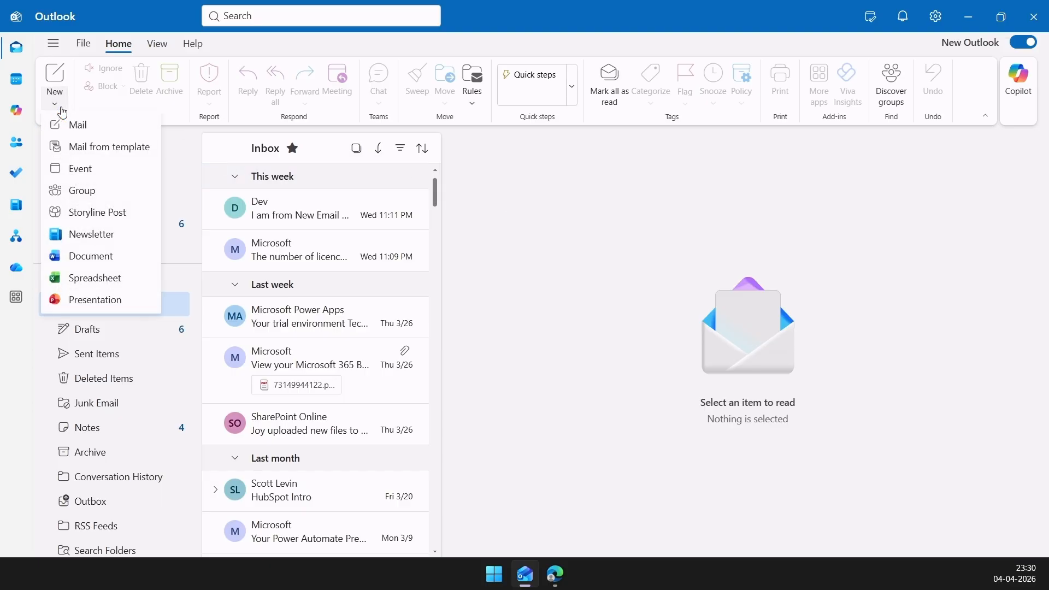
pyautogui.click(77, 148)
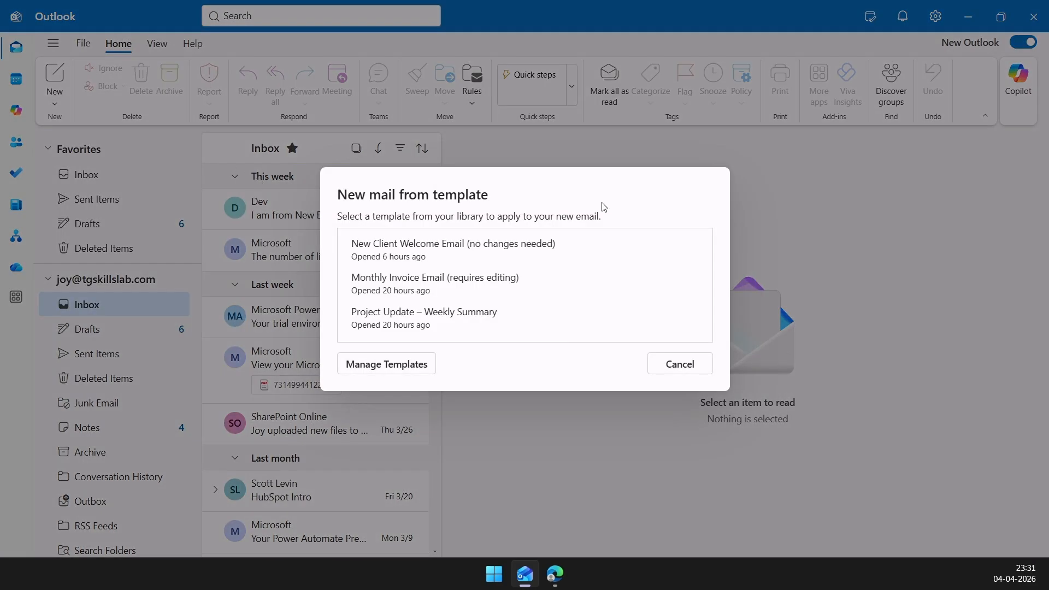
pyautogui.click(586, 287)
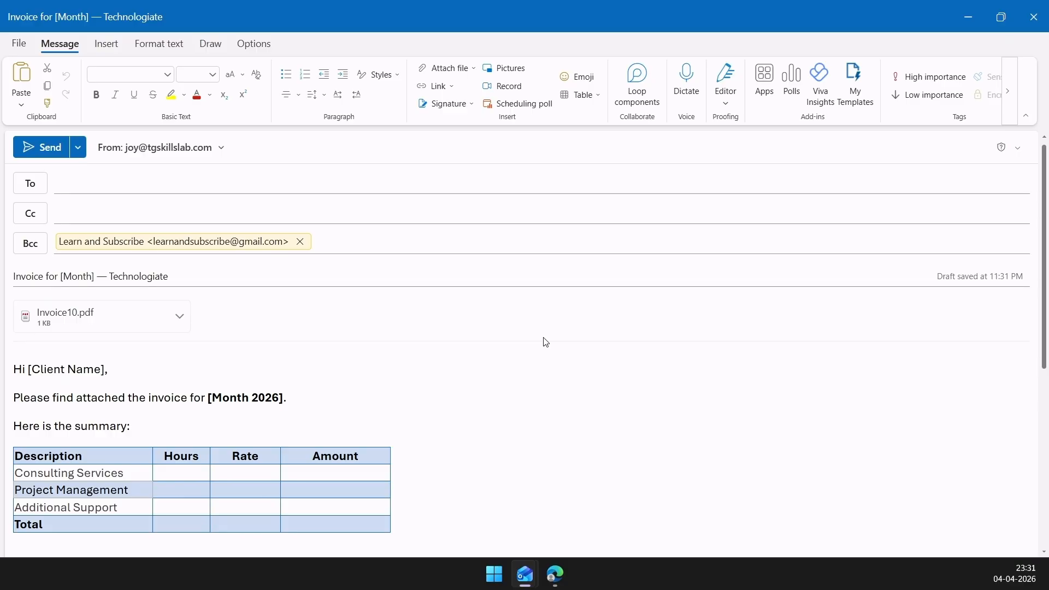
# Examine the invoice draft's Bcc recipient, attachment, placeholders, summary table and signature
pyautogui.scroll(-6, 545, 342)
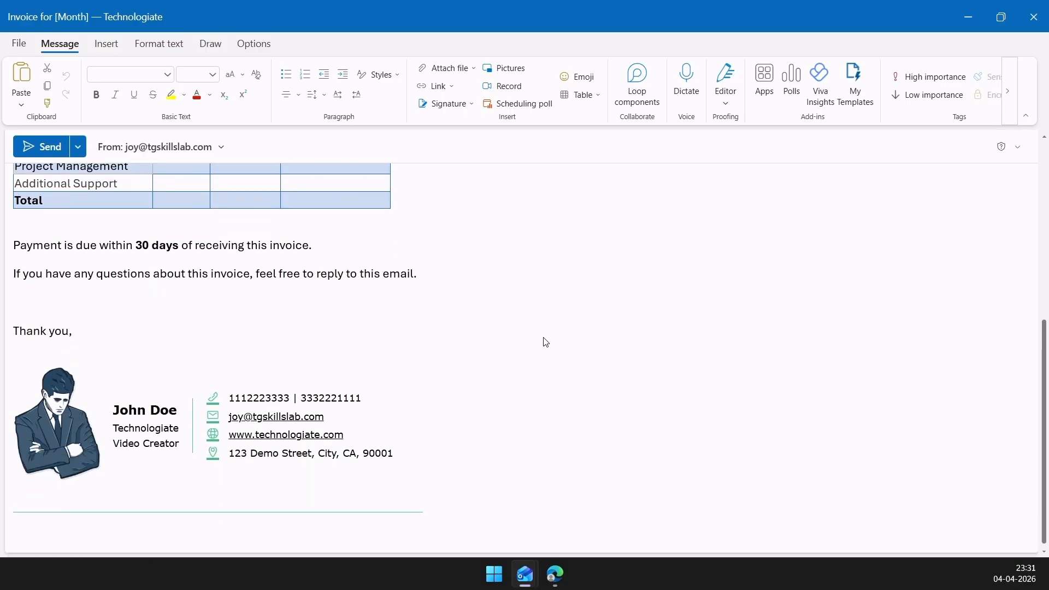
pyautogui.scroll(6, 545, 342)
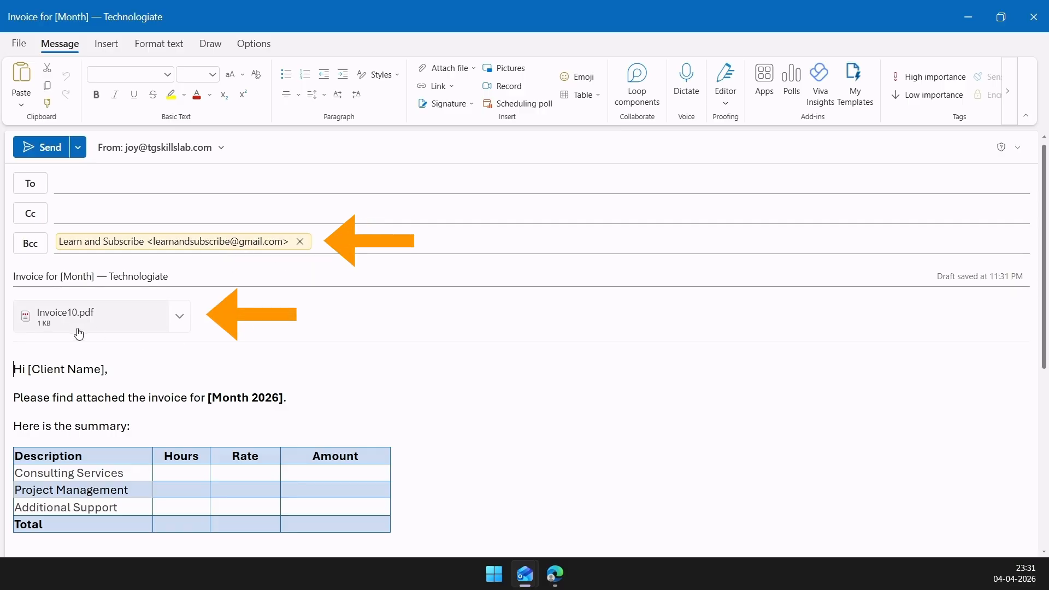
pyautogui.scroll(-3, 343, 347)
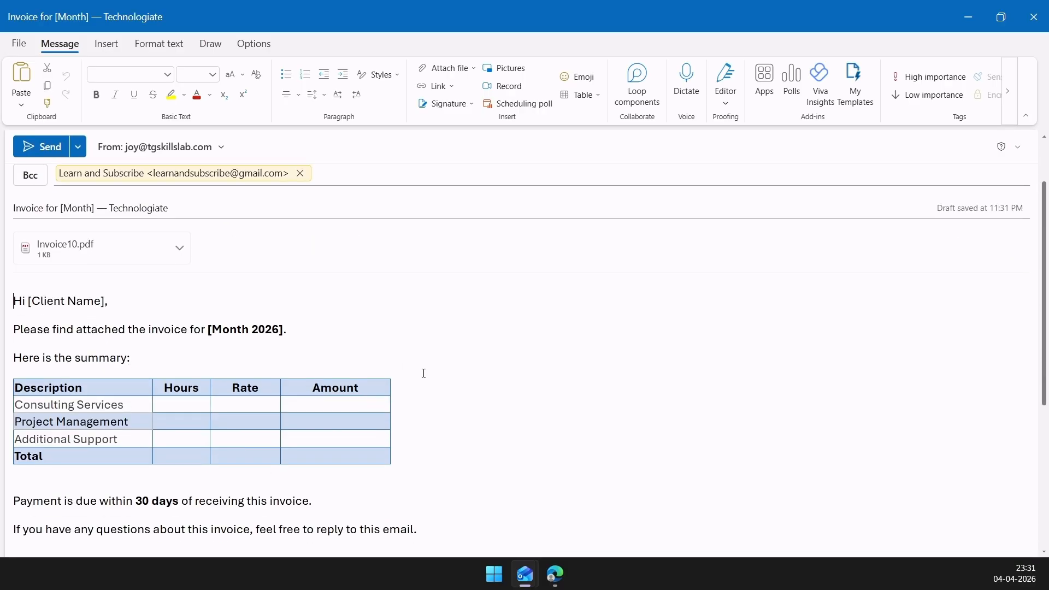
pyautogui.scroll(-1, 424, 372)
pyautogui.scroll(-2, 424, 373)
pyautogui.scroll(-1, 424, 373)
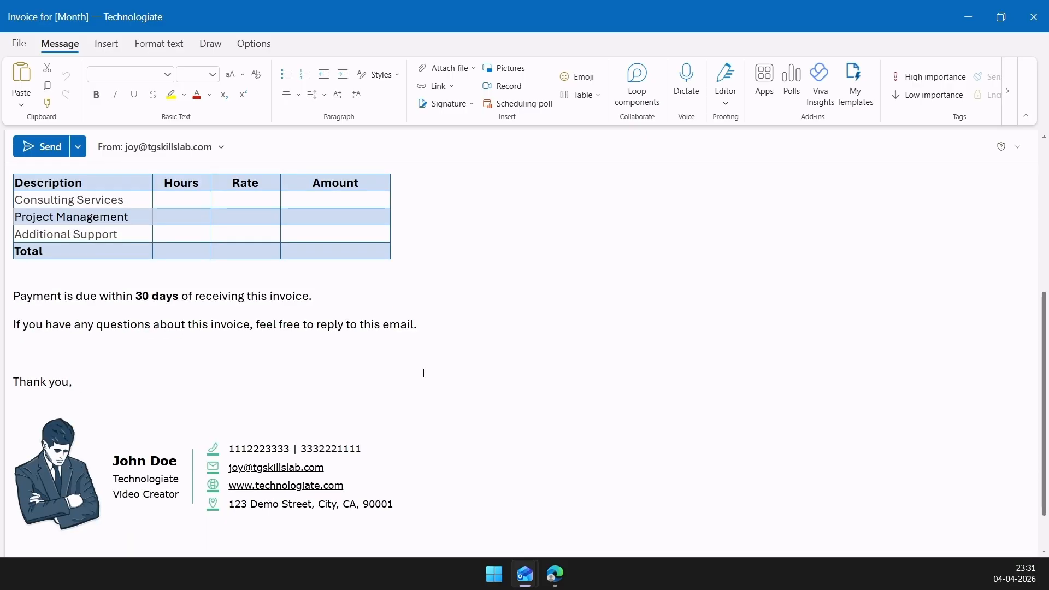
pyautogui.scroll(1, 424, 373)
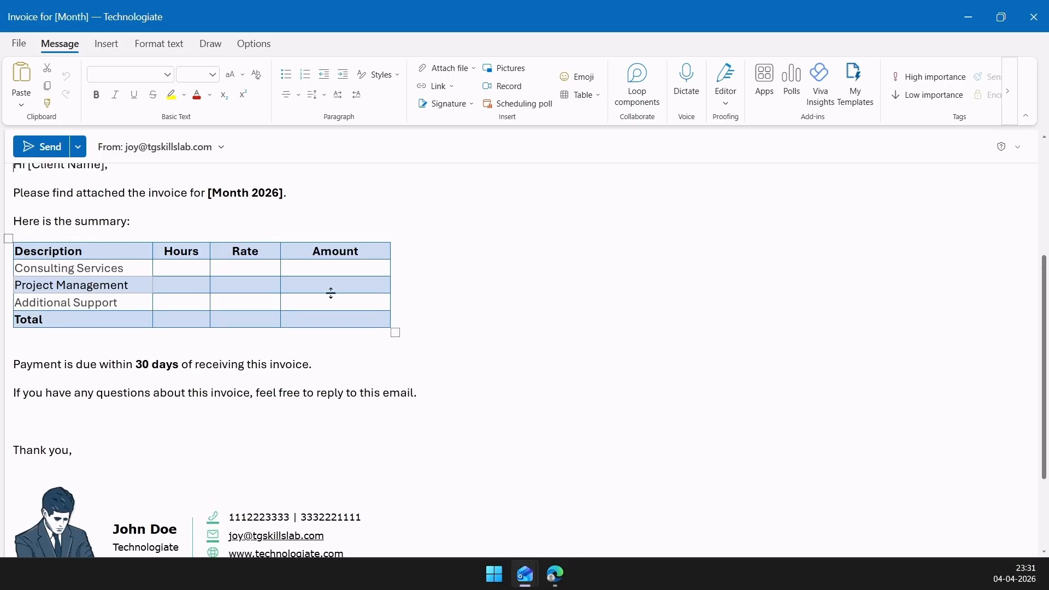
pyautogui.scroll(2, 159, 270)
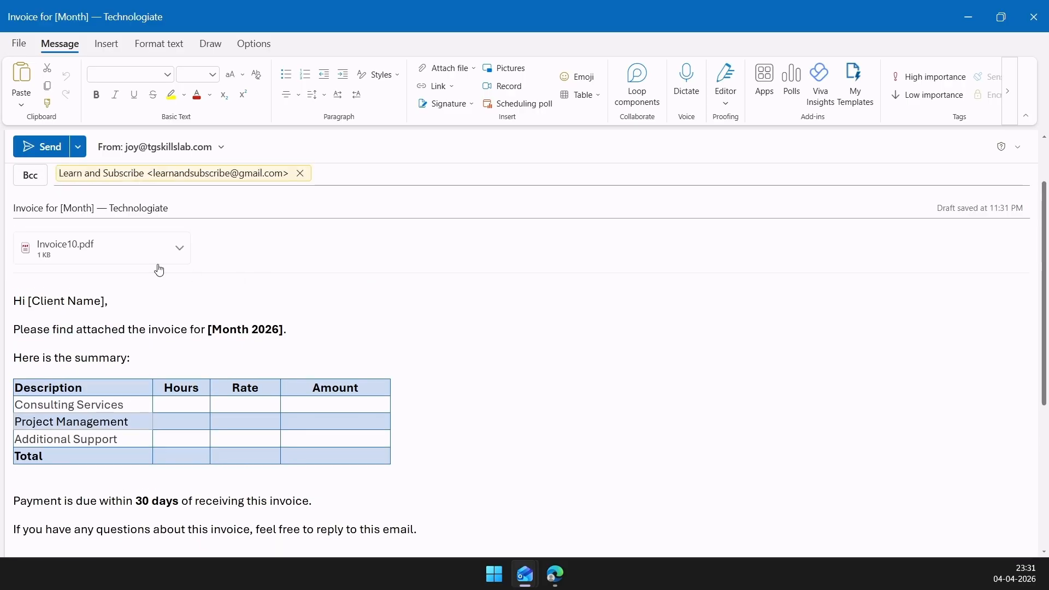
# Replace the placeholders with March in the subject, the client's first name in the greeting, and March 2026 in the invoice sentence
pyautogui.moveTo(94, 208); pyautogui.dragTo(61, 208)
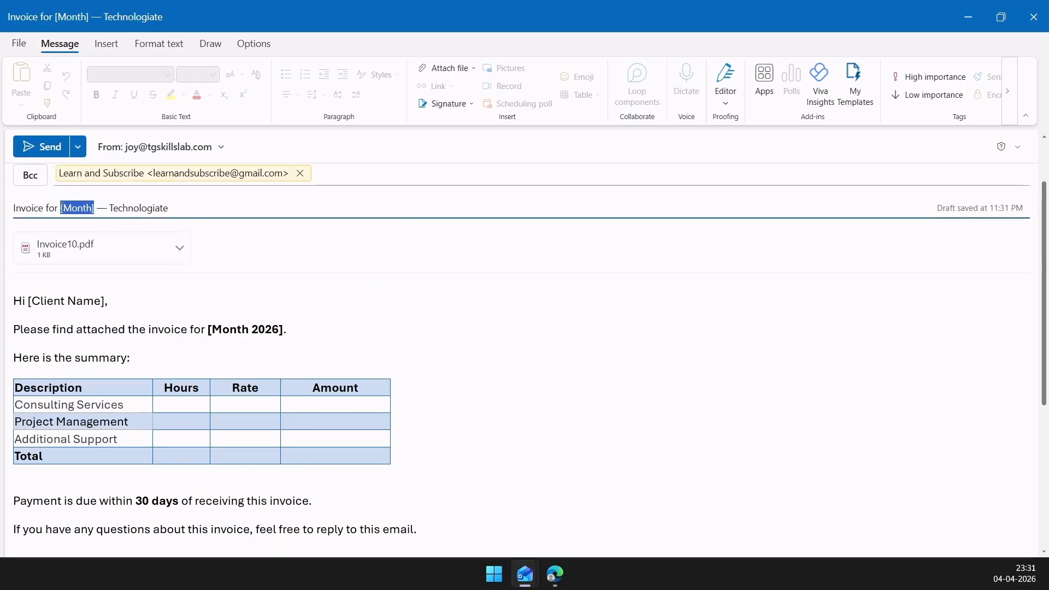
pyautogui.write('March')
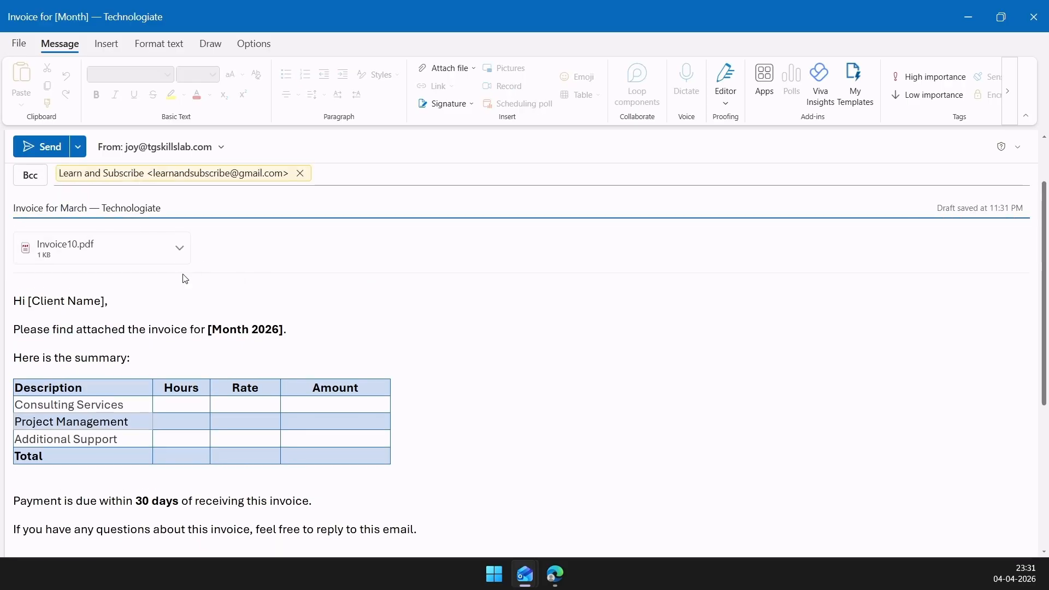
pyautogui.moveTo(105, 301); pyautogui.dragTo(29, 301)
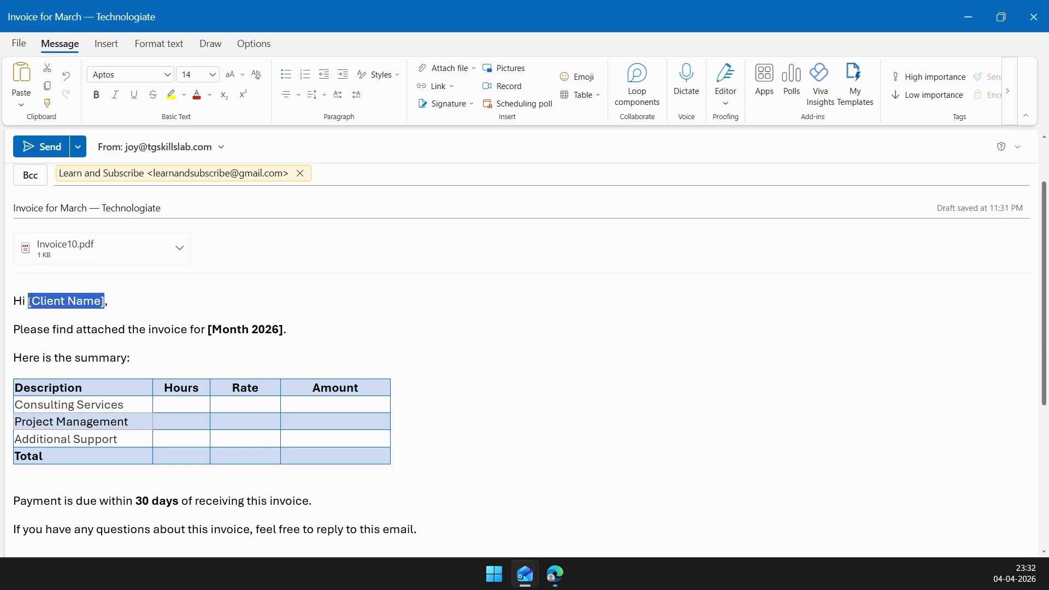
pyautogui.write('John,')
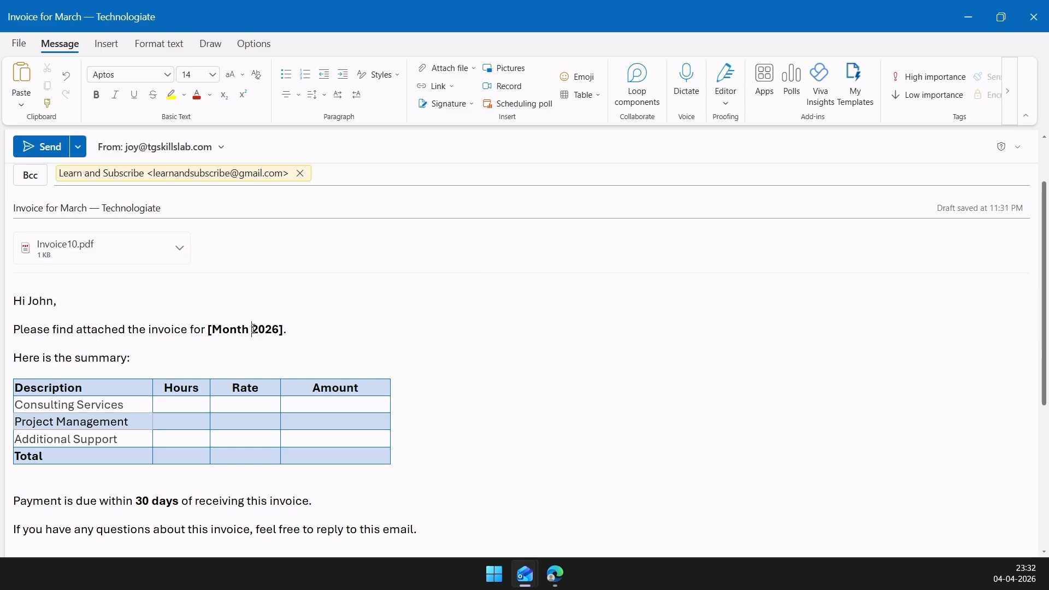
pyautogui.moveTo(284, 330); pyautogui.dragTo(208, 330)
pyautogui.write('March 2026')
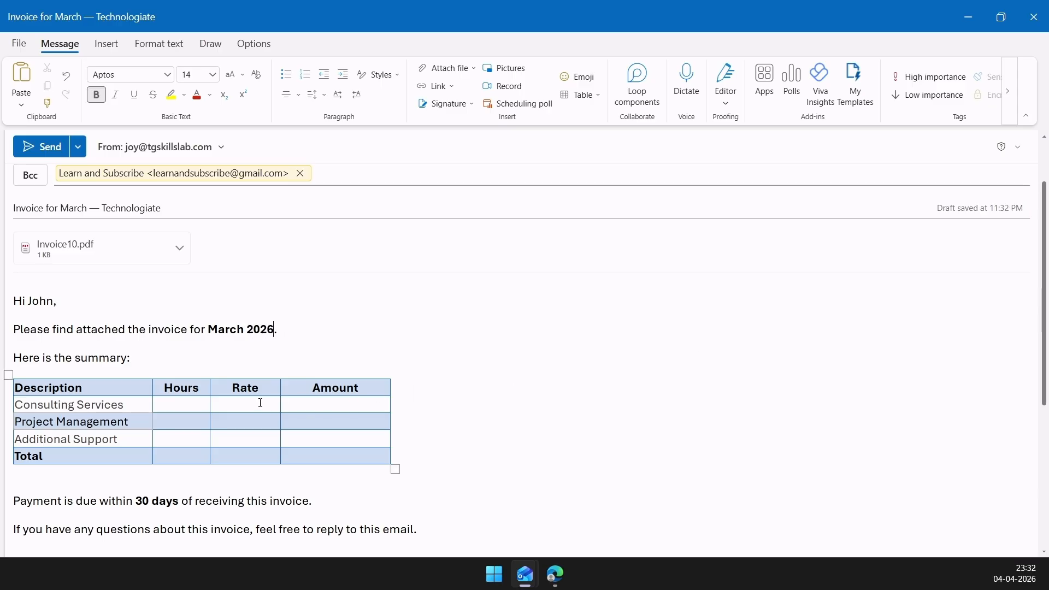
# Fill the Consulting Services row with 5 hours, a rate of 30 and an amount of 150
pyautogui.click(192, 406)
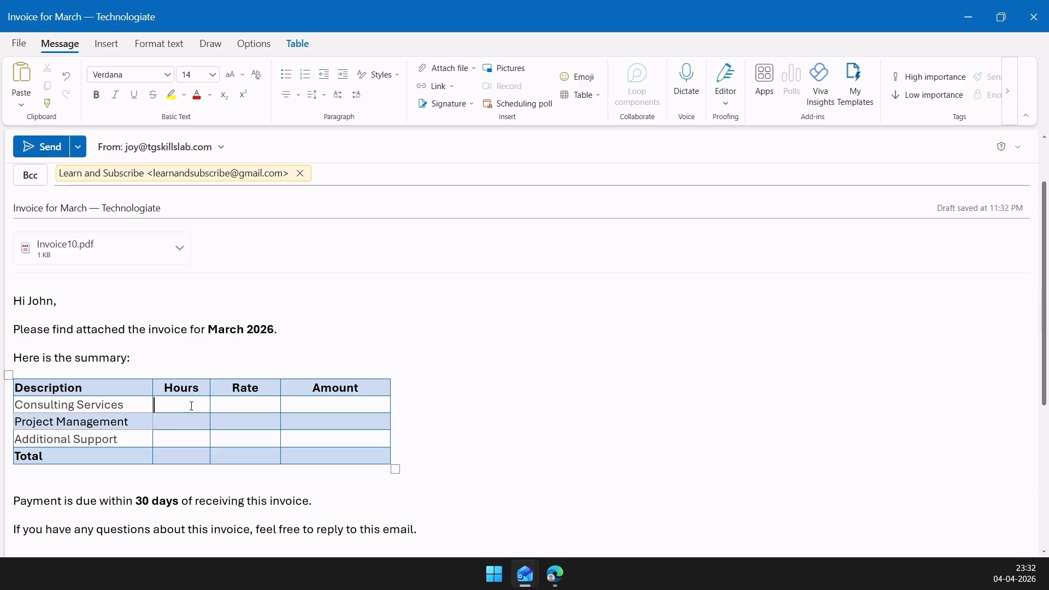
pyautogui.write('5')
pyautogui.click(246, 407)
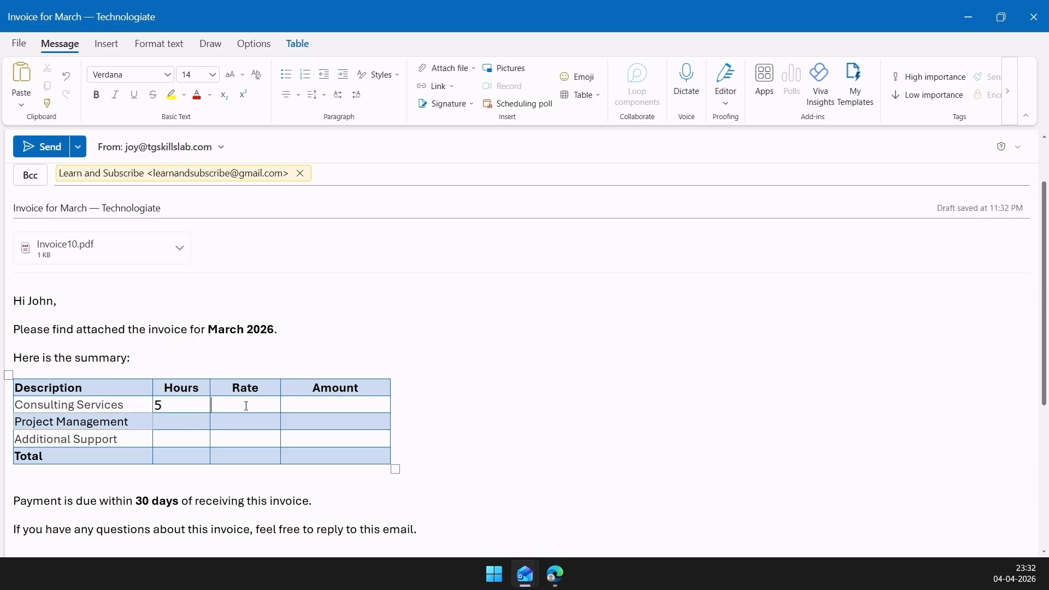
pyautogui.write('30')
pyautogui.press('Tab')
pyautogui.write('150')
# Fill the Project Management row with 3 hours, a rate of 30 and an amount of 90
pyautogui.click(189, 425)
pyautogui.write('3')
pyautogui.press('Tab')
pyautogui.write('30')
pyautogui.press('Tab')
pyautogui.write('90')
# Fill the Additional Support row with 2 hours, rate 30 and amount 60, and enter 300 as the Total amount
pyautogui.click(185, 436)
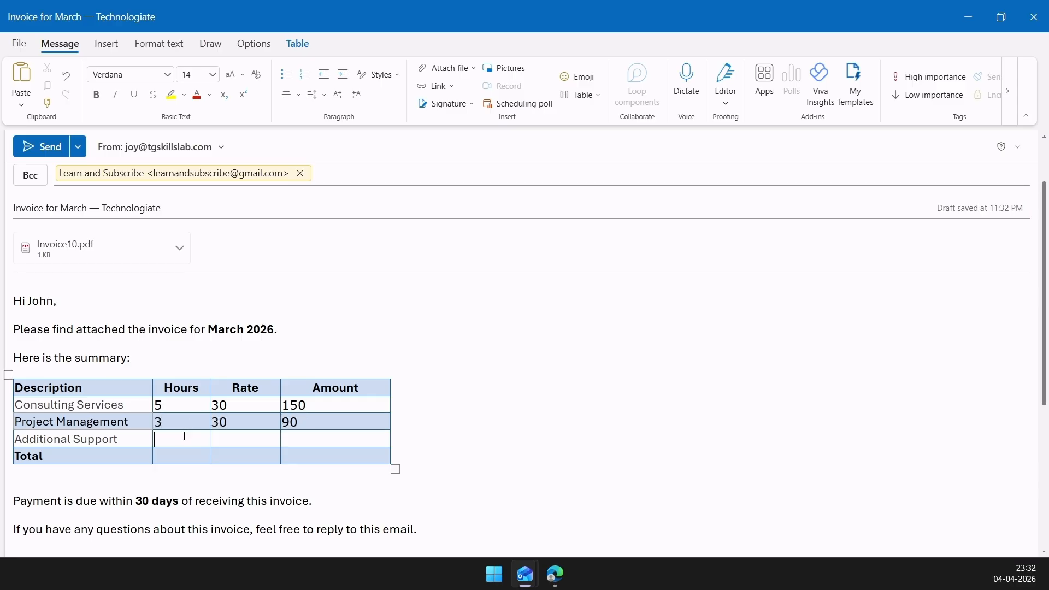
pyautogui.write('2 ')
pyautogui.write('30')
pyautogui.press('Tab')
pyautogui.write('60')
pyautogui.click(312, 456)
pyautogui.write('300')
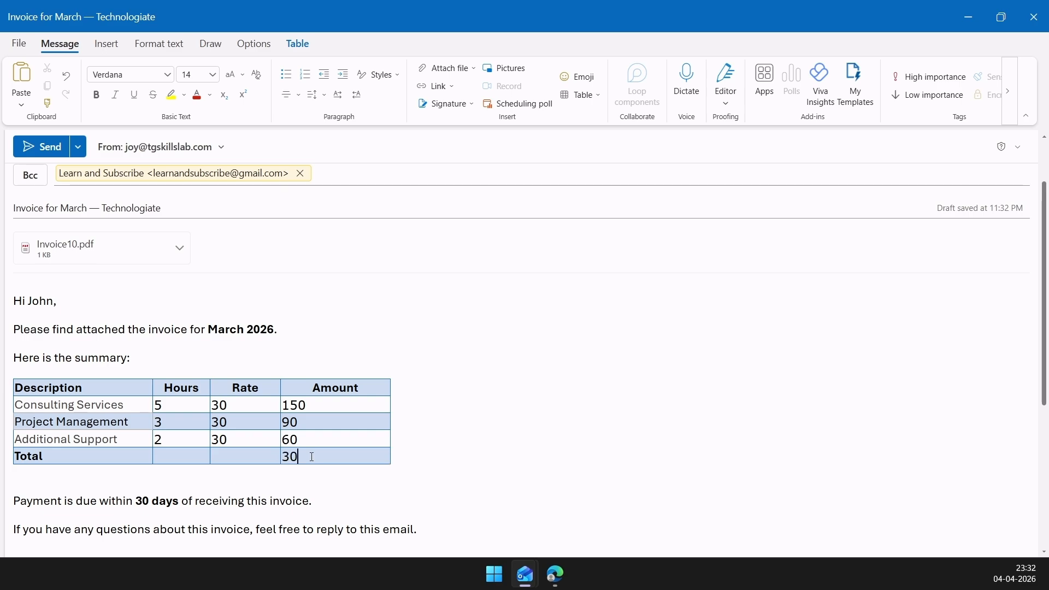
pyautogui.click(393, 389)
pyautogui.scroll(-5, 392, 389)
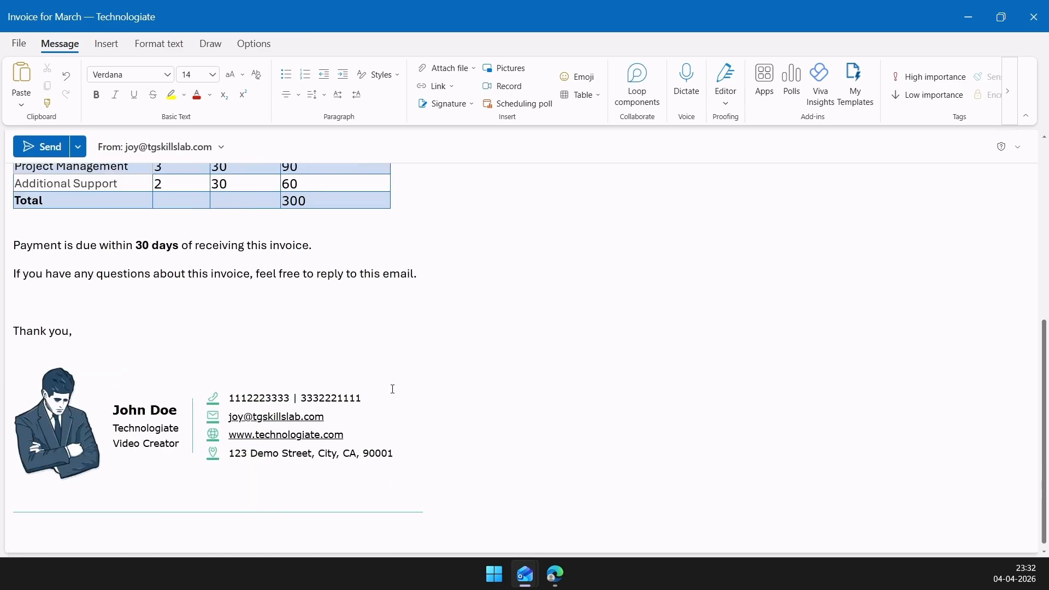
pyautogui.scroll(5, 393, 390)
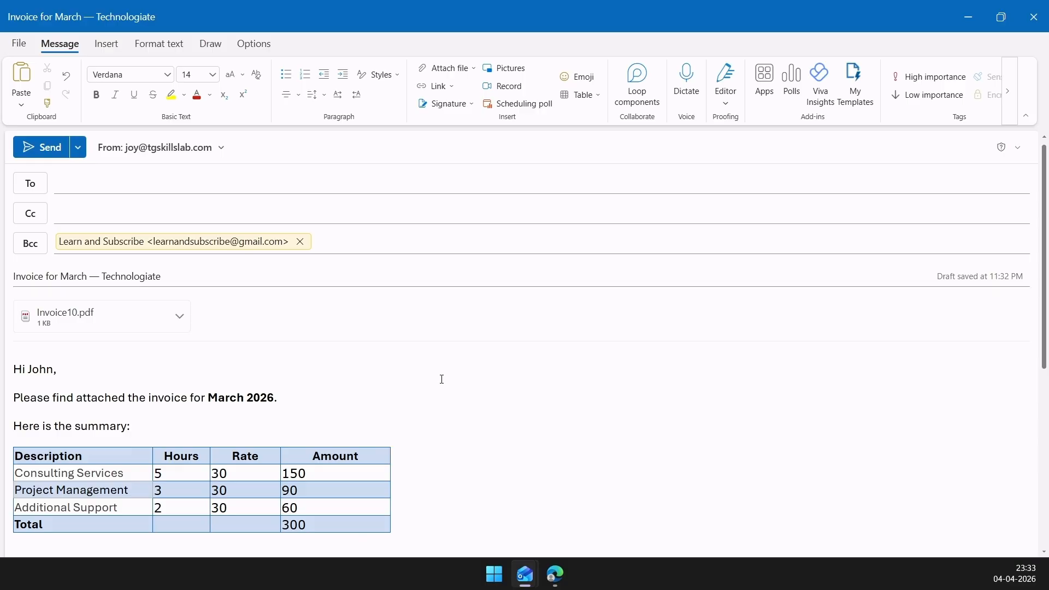
pyautogui.scroll(-5, 450, 410)
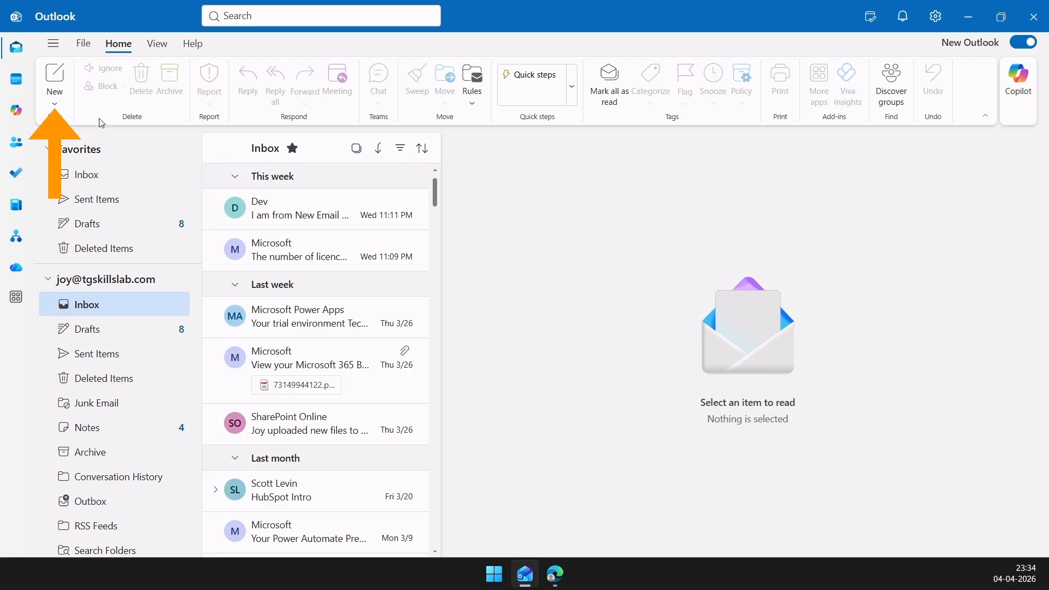
# Create a new email from the "New Client Welcome Email (no changes needed)" template and open the draft in its own window
pyautogui.click(54, 104)
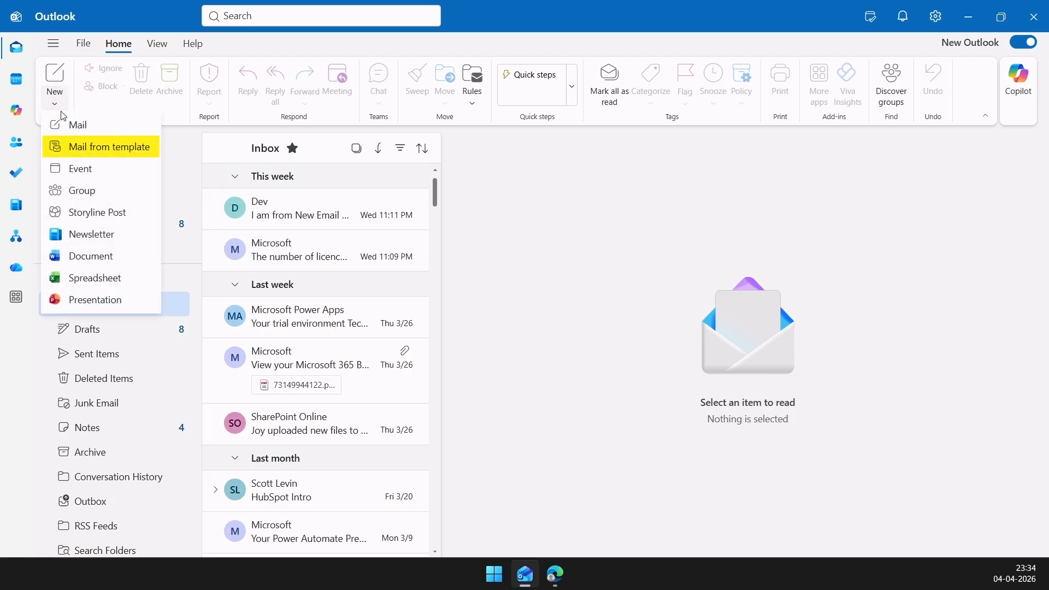
pyautogui.click(82, 146)
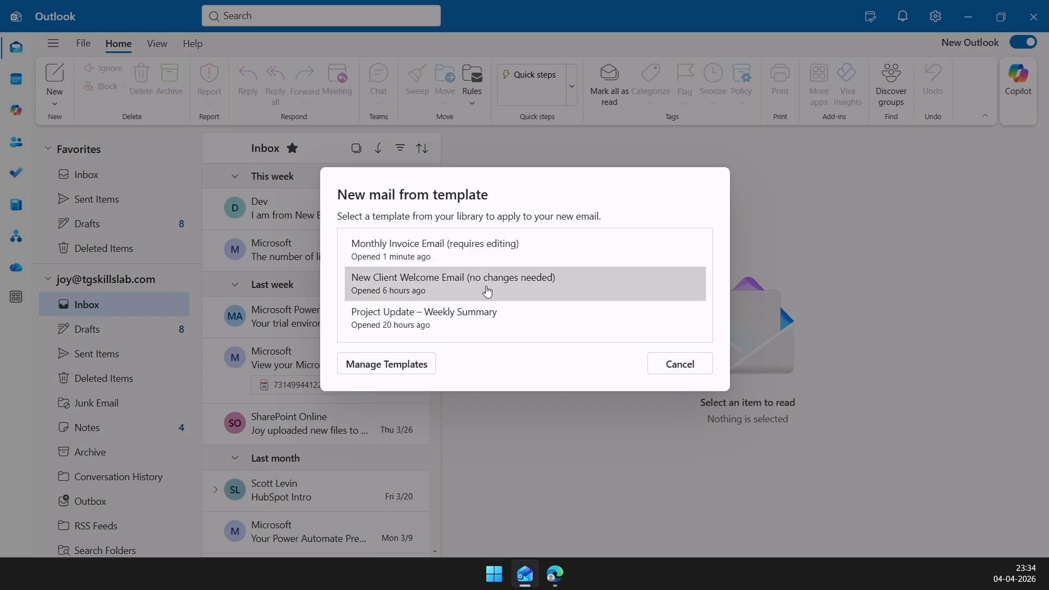
pyautogui.click(434, 287)
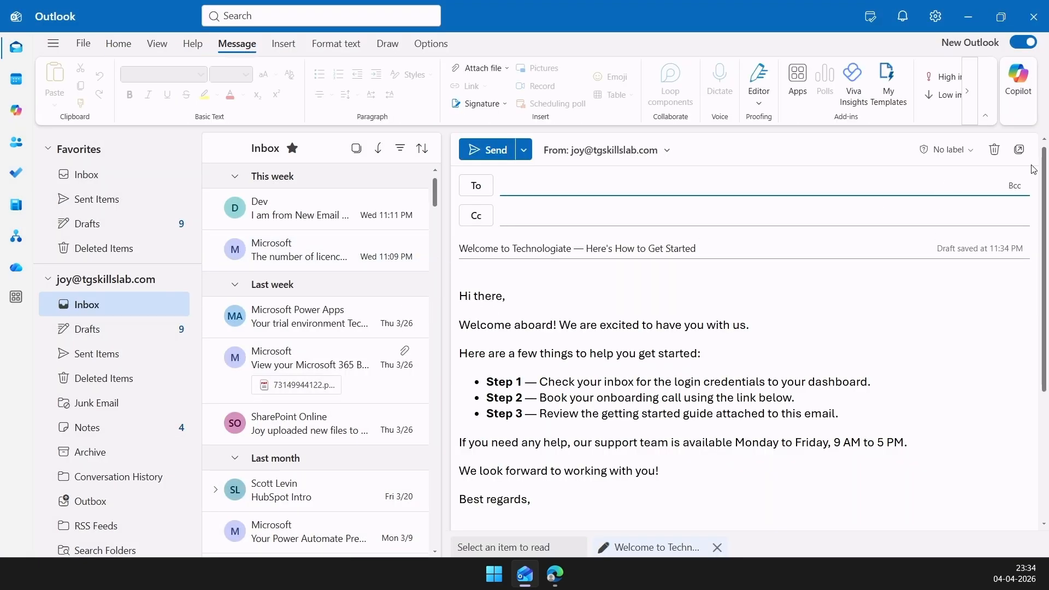
pyautogui.click(1018, 151)
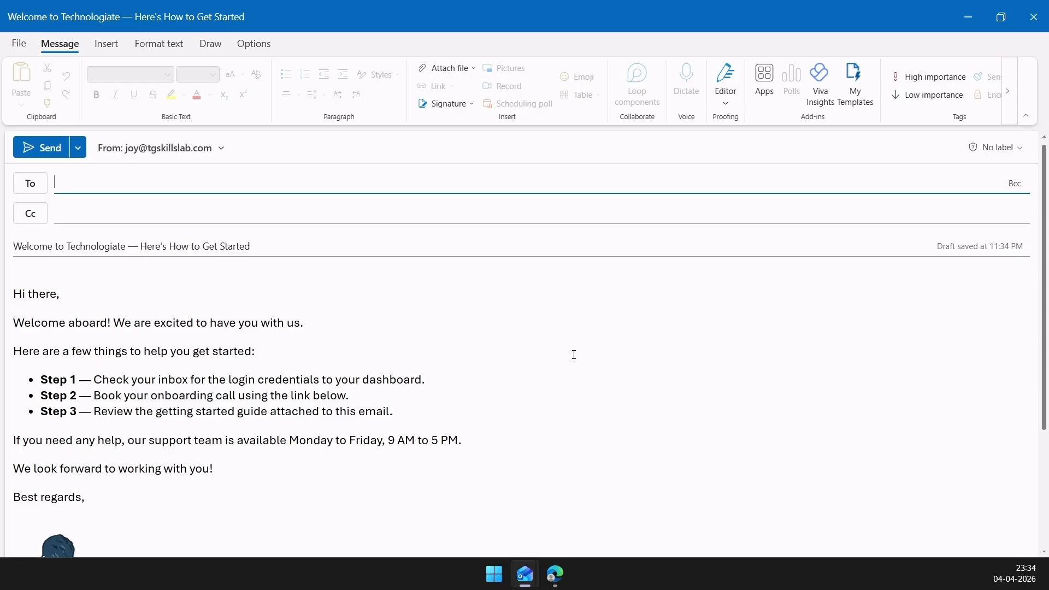
pyautogui.scroll(-3, 573, 355)
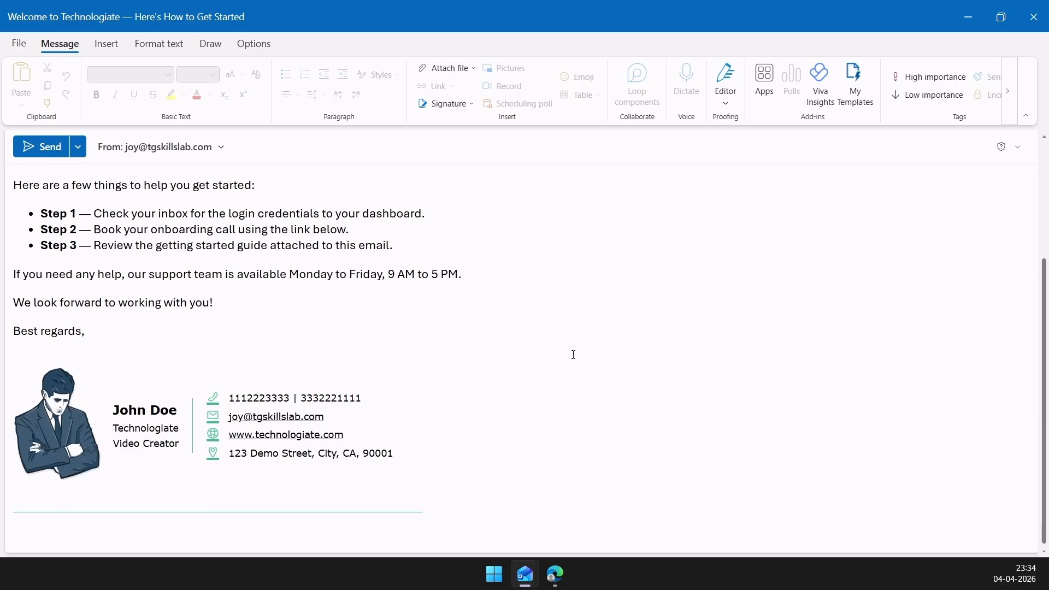
pyautogui.scroll(3, 573, 355)
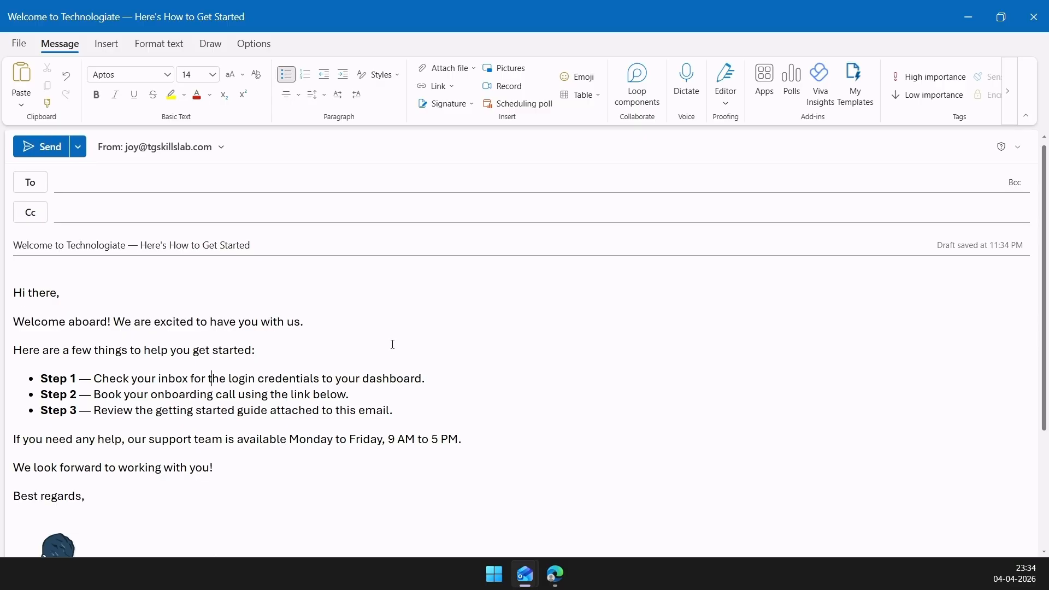
pyautogui.scroll(-3, 393, 344)
pyautogui.scroll(3, 393, 344)
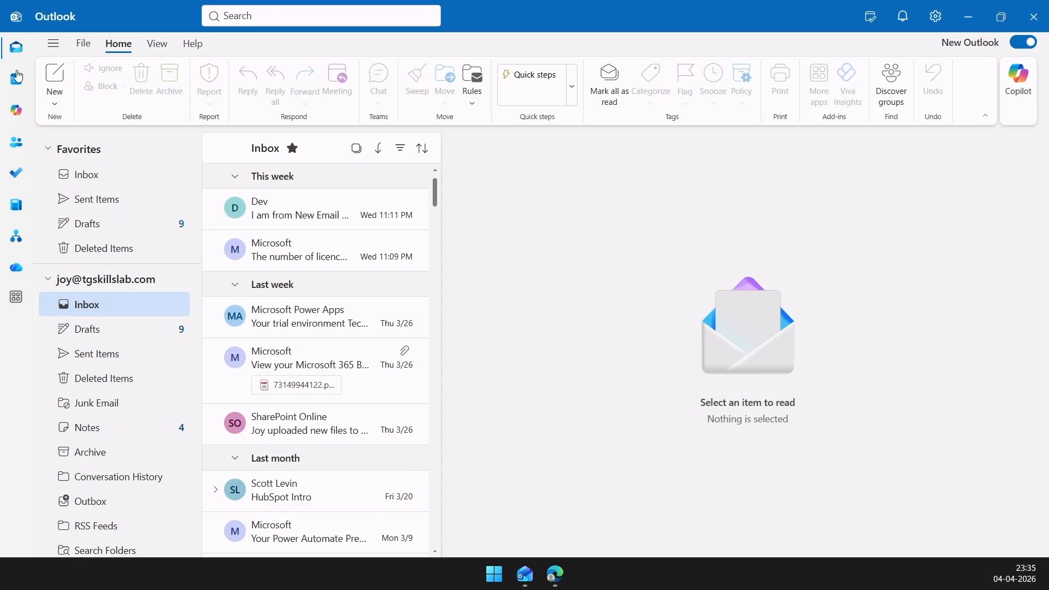
# Start a blank email in its own window and set its subject to "Request to Reschedule Our Meeting"
pyautogui.click(62, 87)
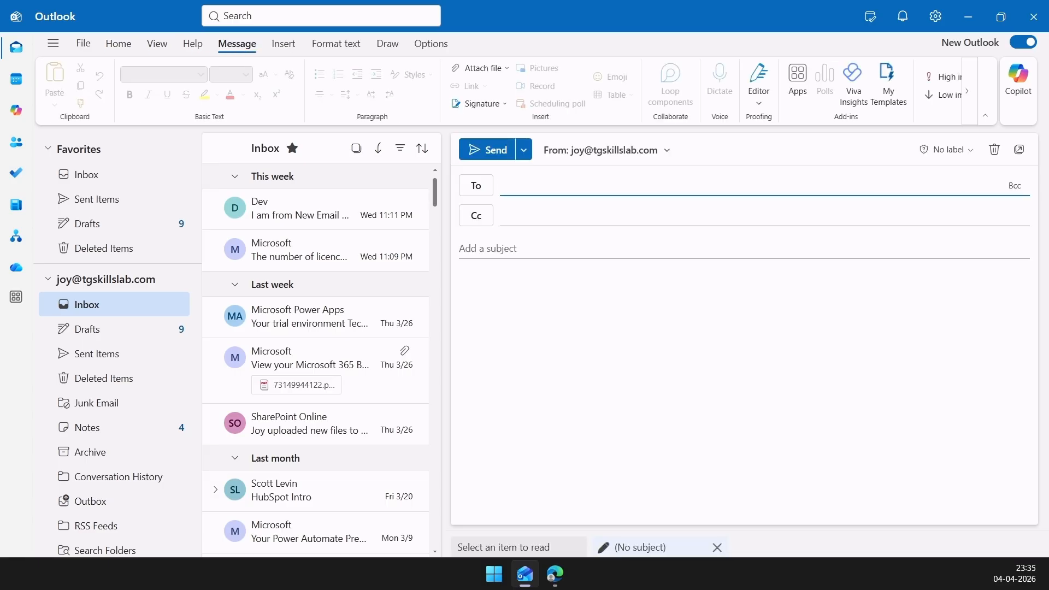
pyautogui.click(1020, 150)
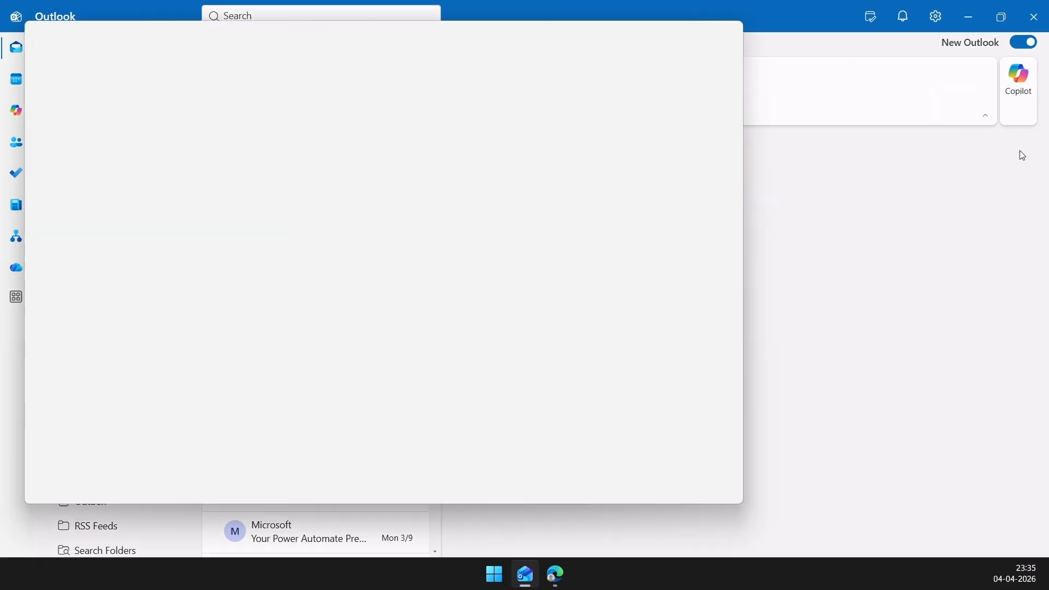
pyautogui.click(694, 43)
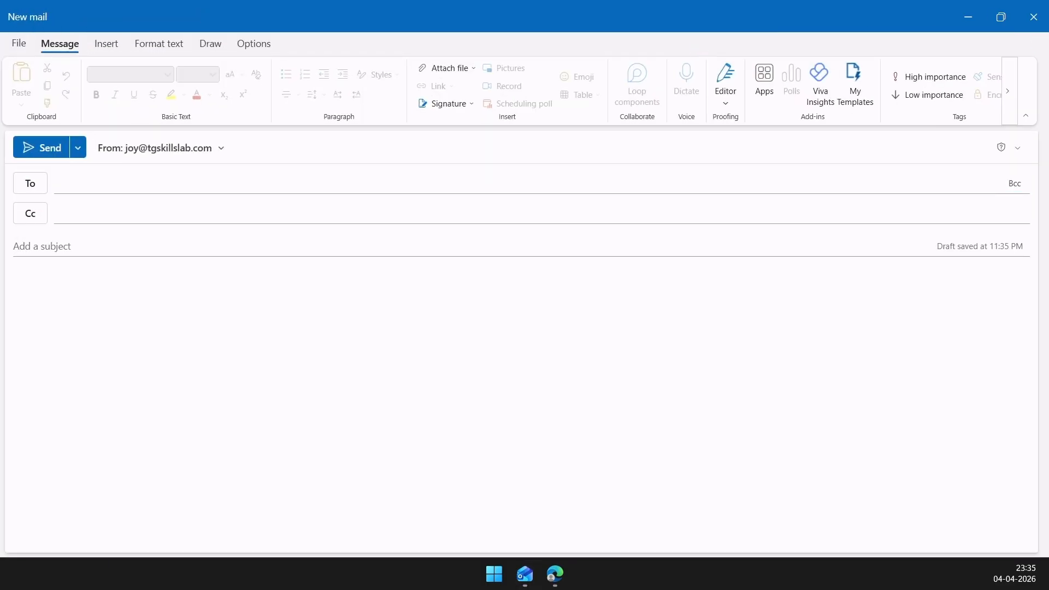
pyautogui.click(383, 244)
pyautogui.write('Request to Reschedule Our Meeting')
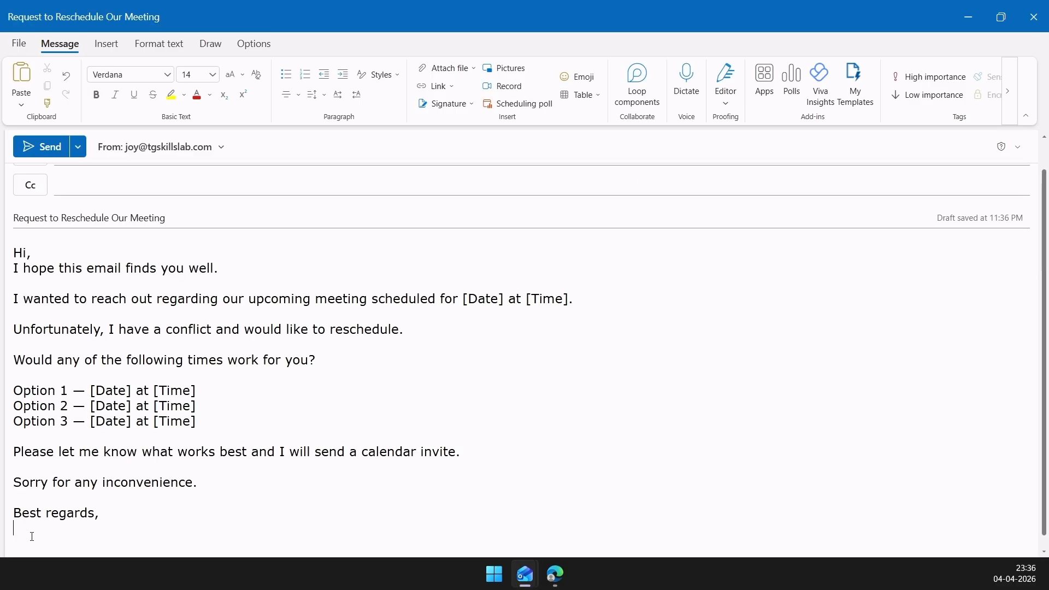
# Insert the "Sig" signature below the "Best regards," line of the rescheduling email
pyautogui.click(32, 538)
pyautogui.click(471, 104)
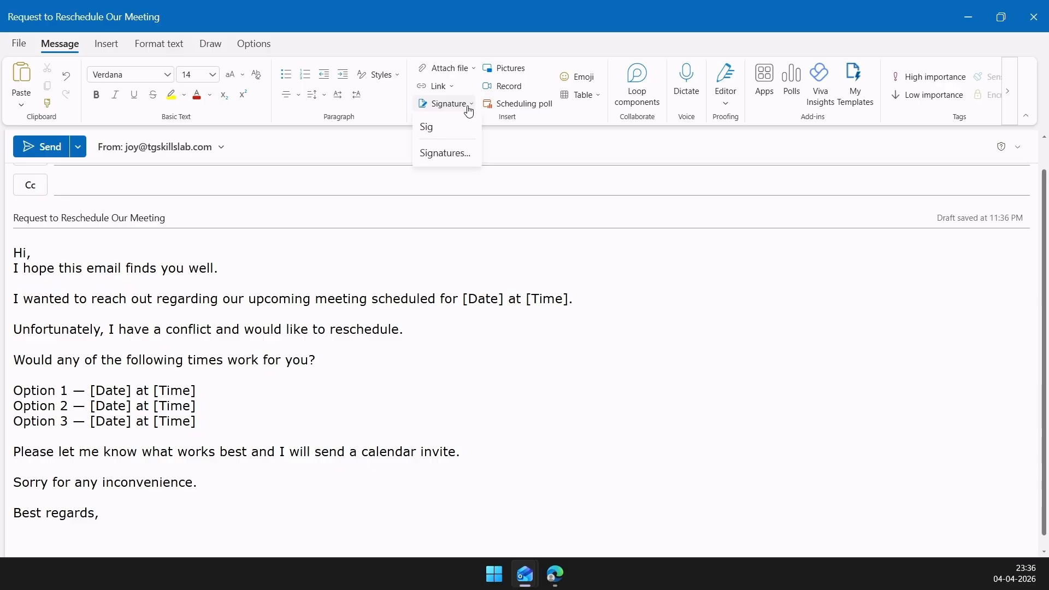
pyautogui.click(453, 129)
pyautogui.scroll(-4, 267, 412)
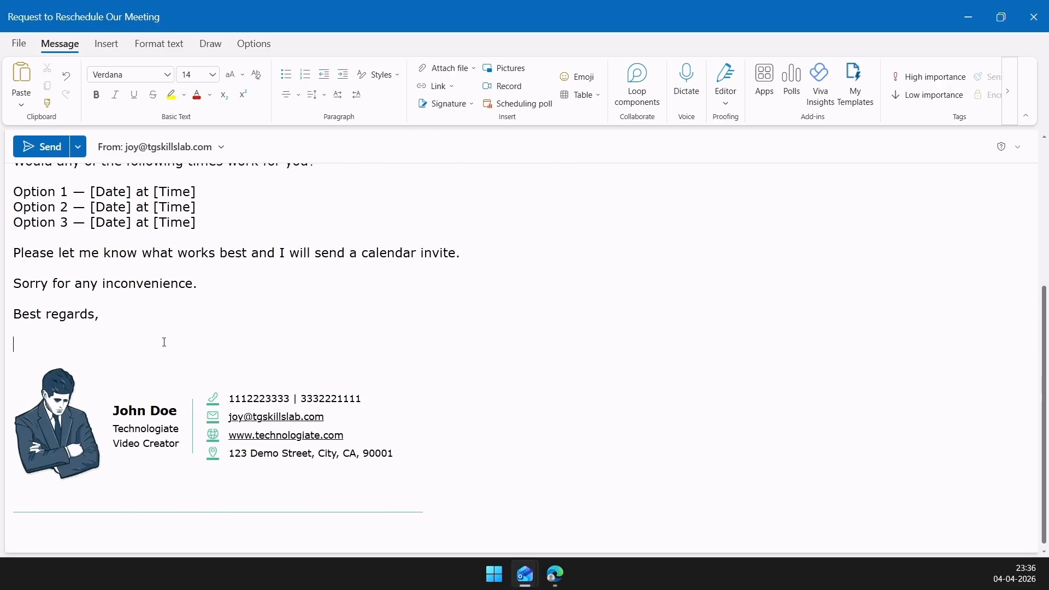
# Save the rescheduling email as a new email template named "Meeting Reschedule Request"
pyautogui.scroll(5, 164, 342)
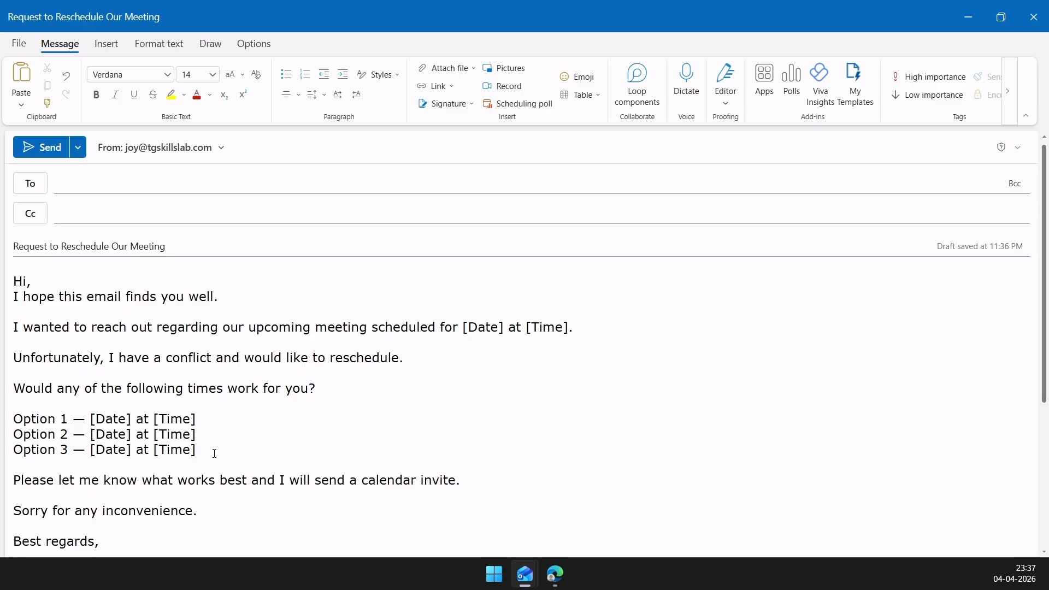
pyautogui.click(348, 445)
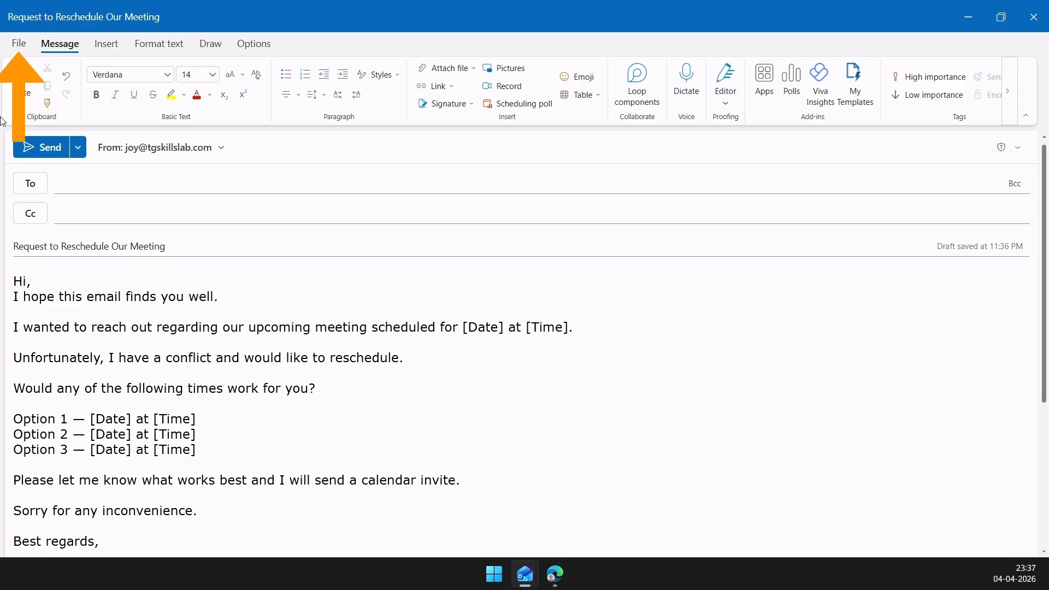
pyautogui.click(27, 38)
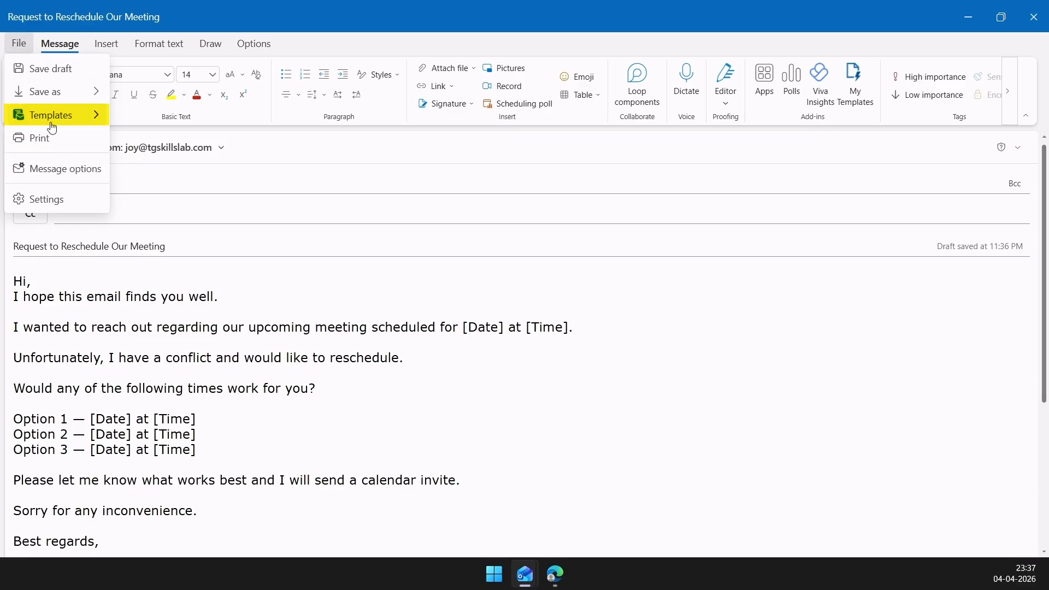
pyautogui.moveTo(52, 126)
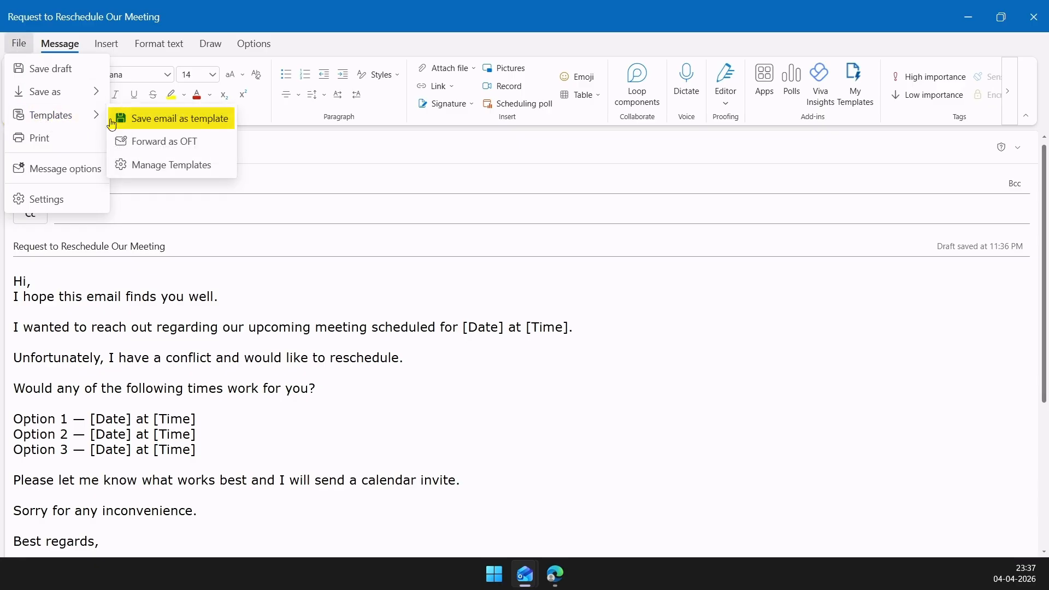
pyautogui.click(177, 118)
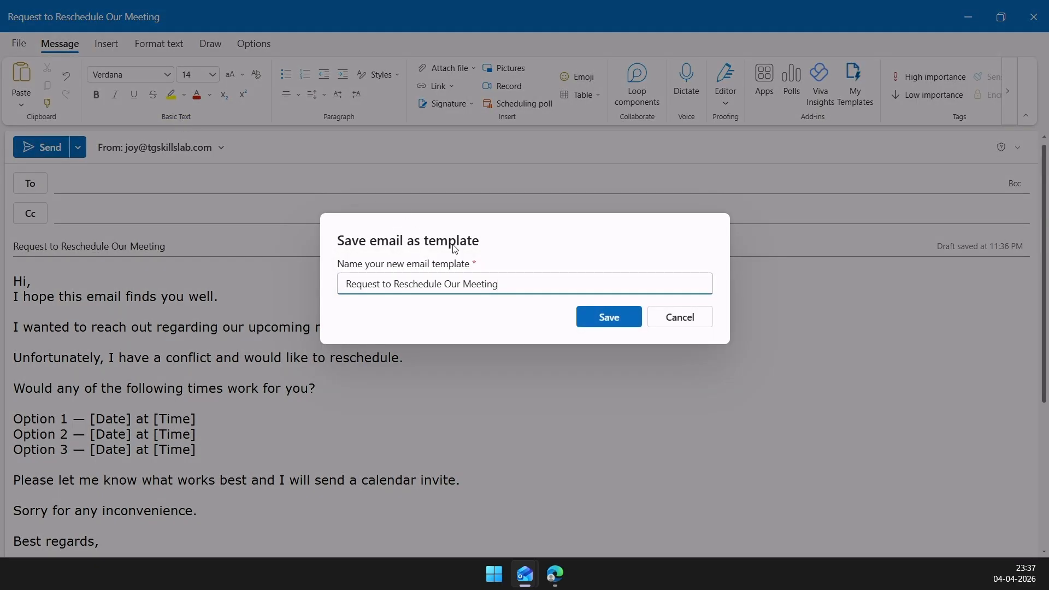
pyautogui.write('Meeting Reschedule Request')
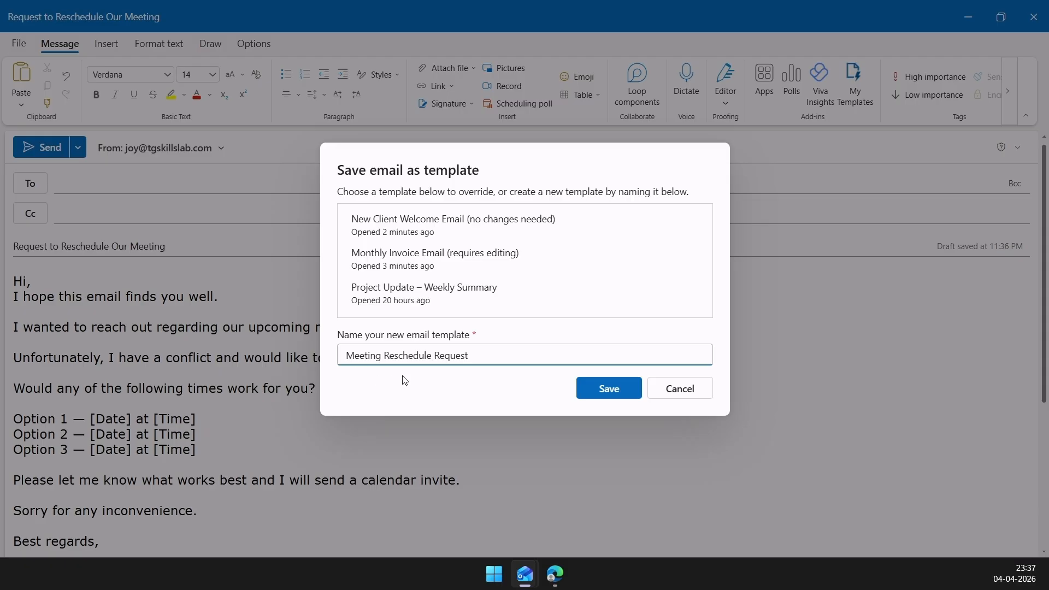
pyautogui.click(608, 388)
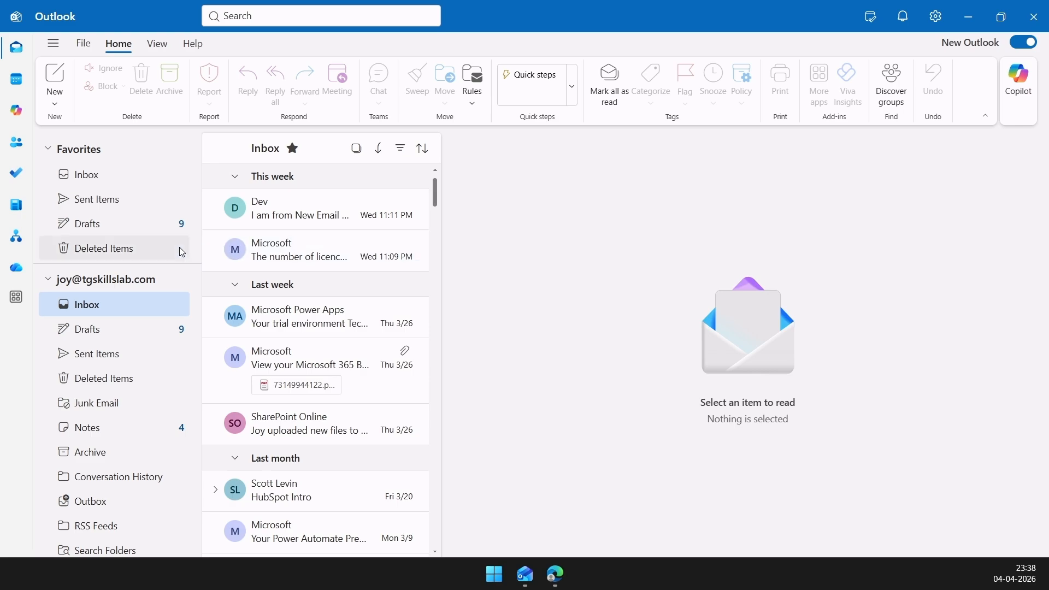
# Create a new email from the "Meeting Reschedule Request" template
pyautogui.click(55, 107)
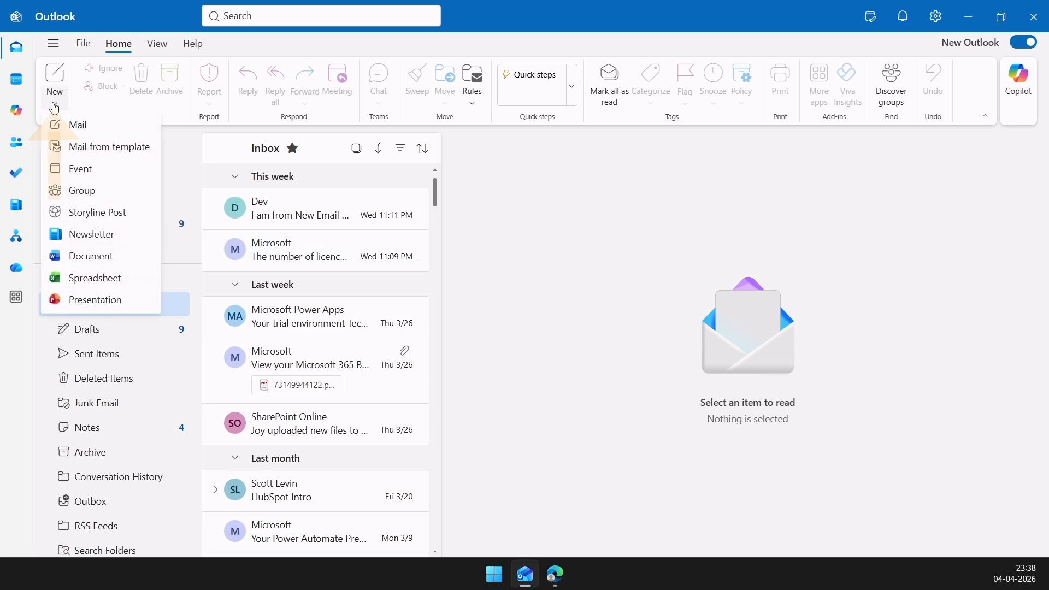
pyautogui.click(77, 149)
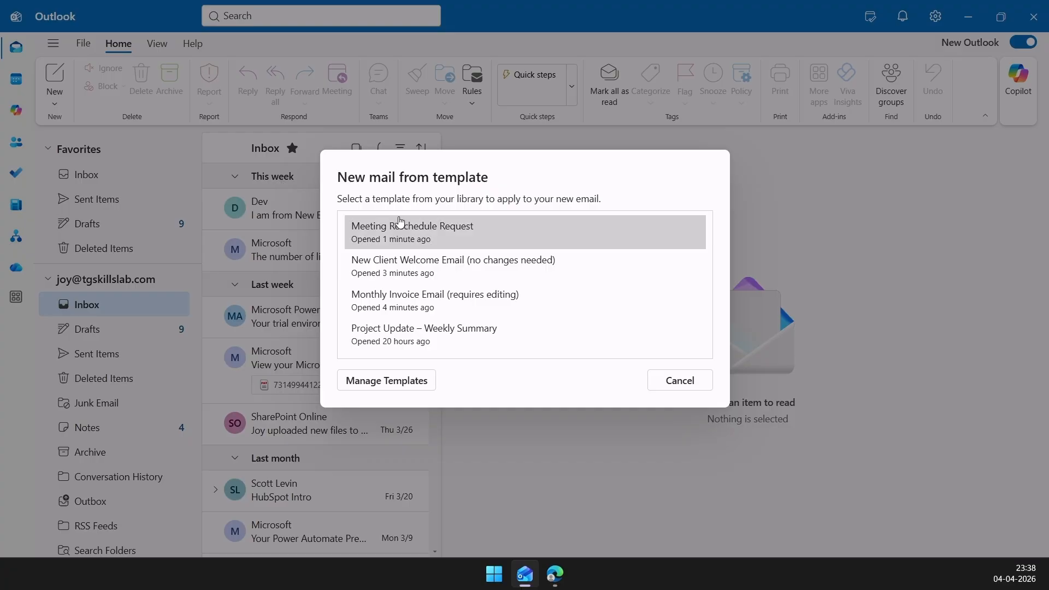
pyautogui.click(437, 240)
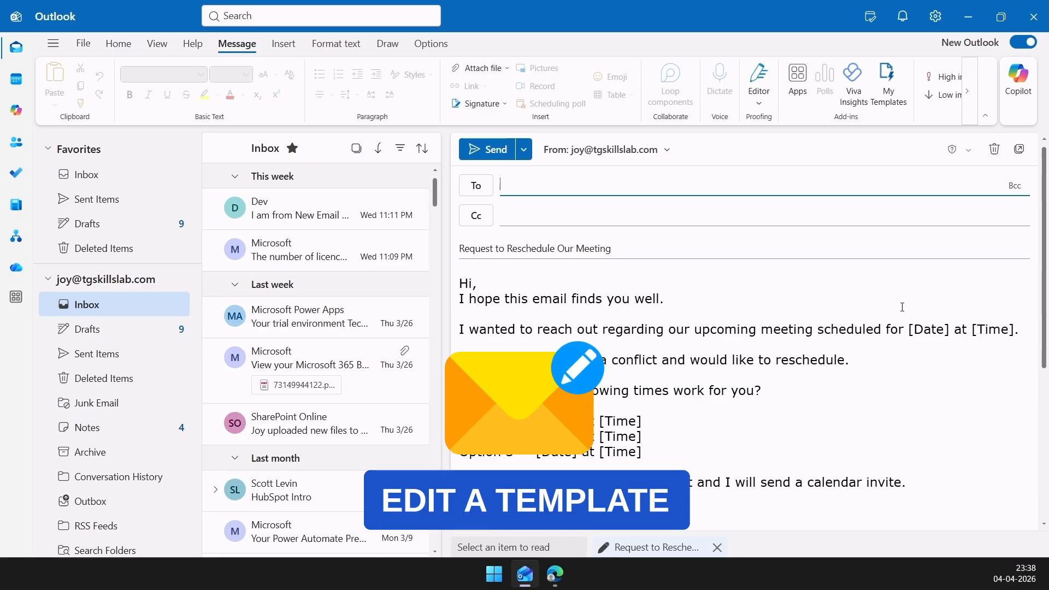
# Open the "Meeting Reschedule Request" template for editing from the saved templates in the mail settings
pyautogui.click(938, 19)
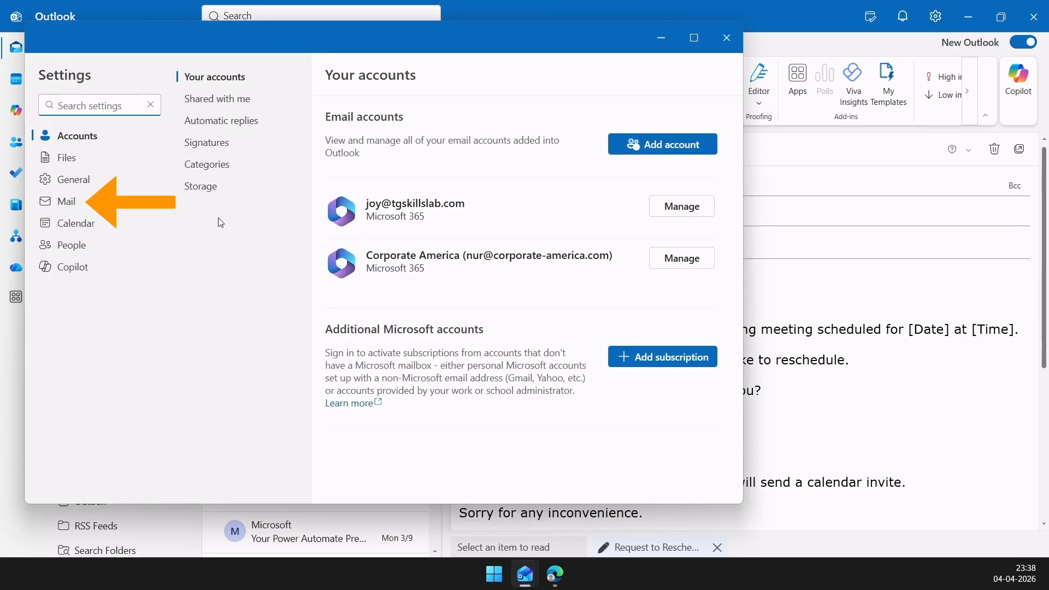
pyautogui.click(77, 209)
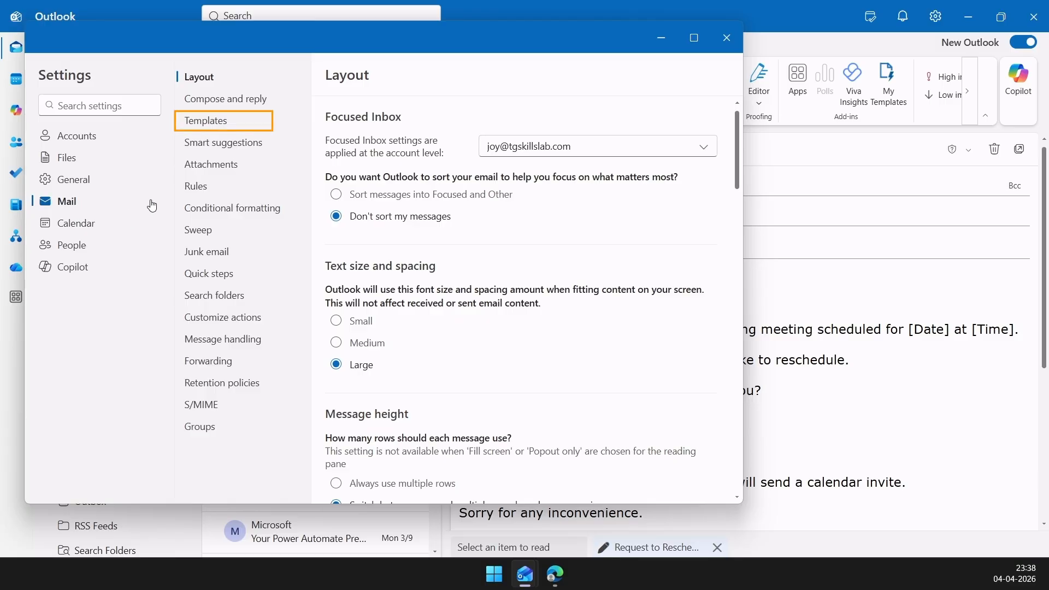
pyautogui.click(216, 122)
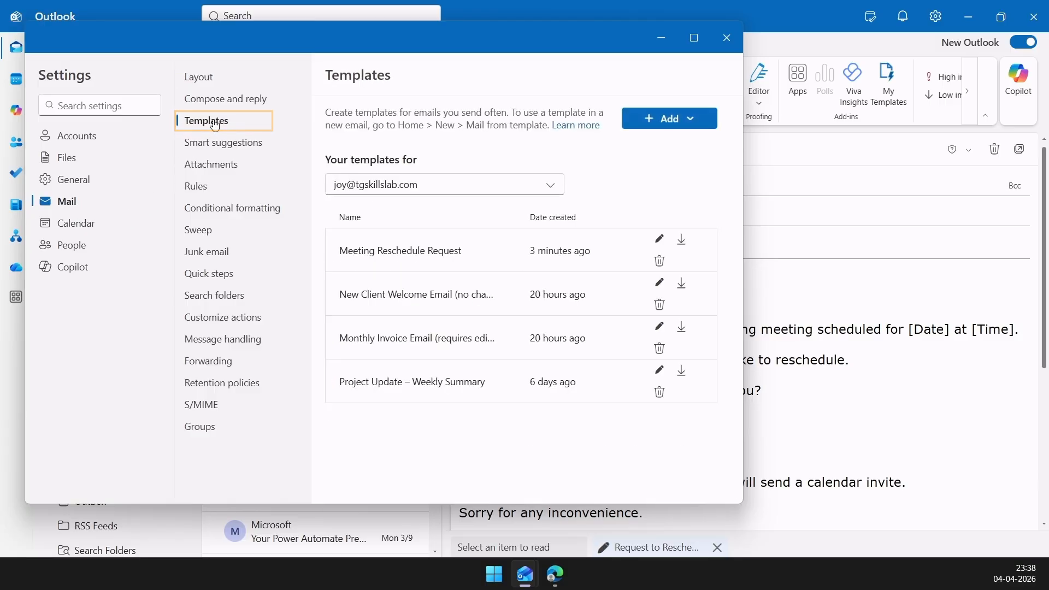
pyautogui.click(661, 242)
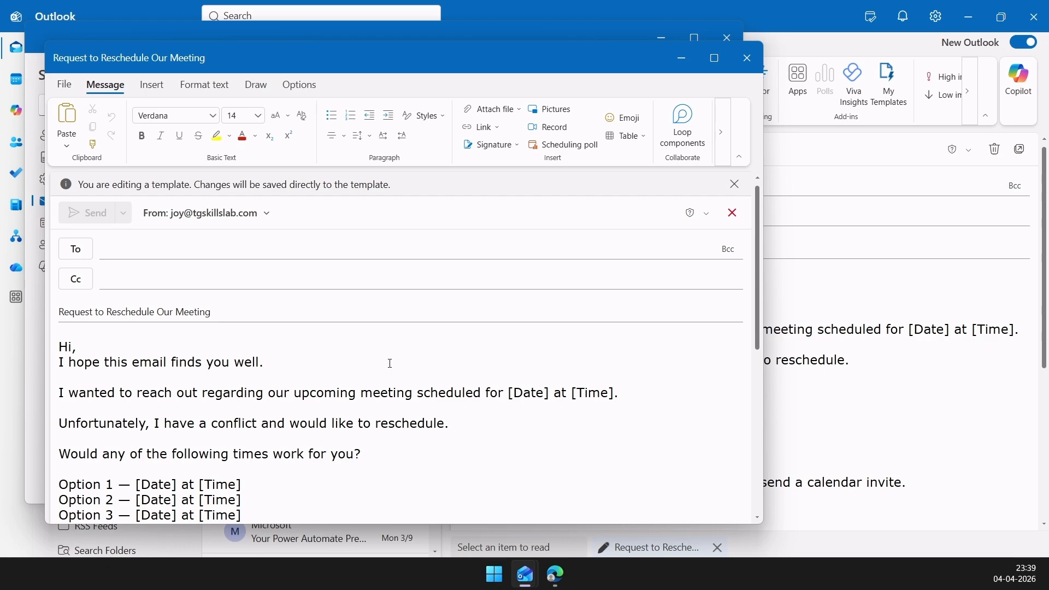
# Save the edited email over the existing "Meeting Reschedule Request" template and check its content
pyautogui.click(64, 86)
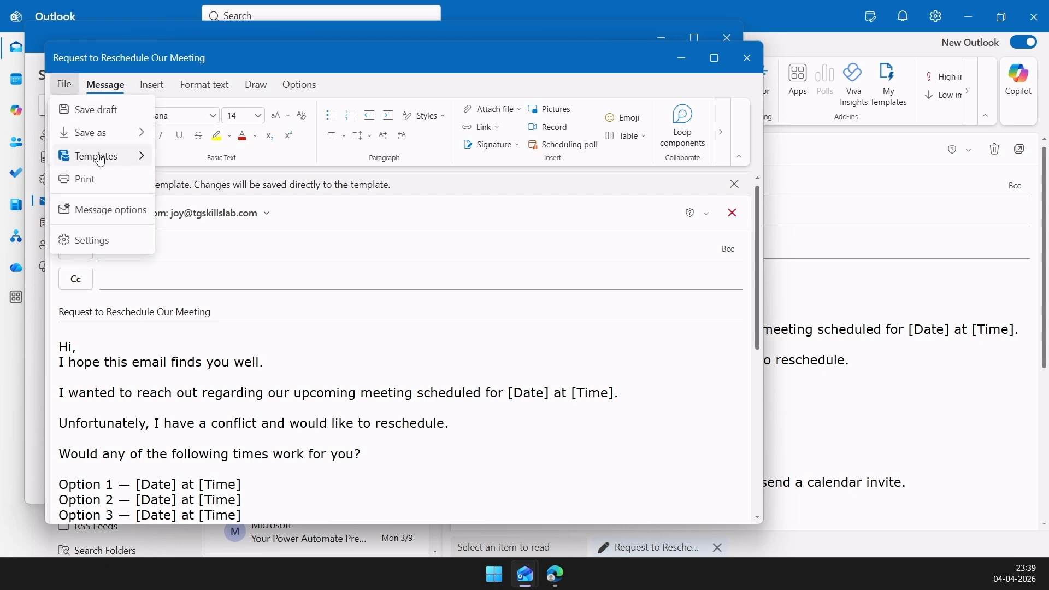
pyautogui.moveTo(94, 156)
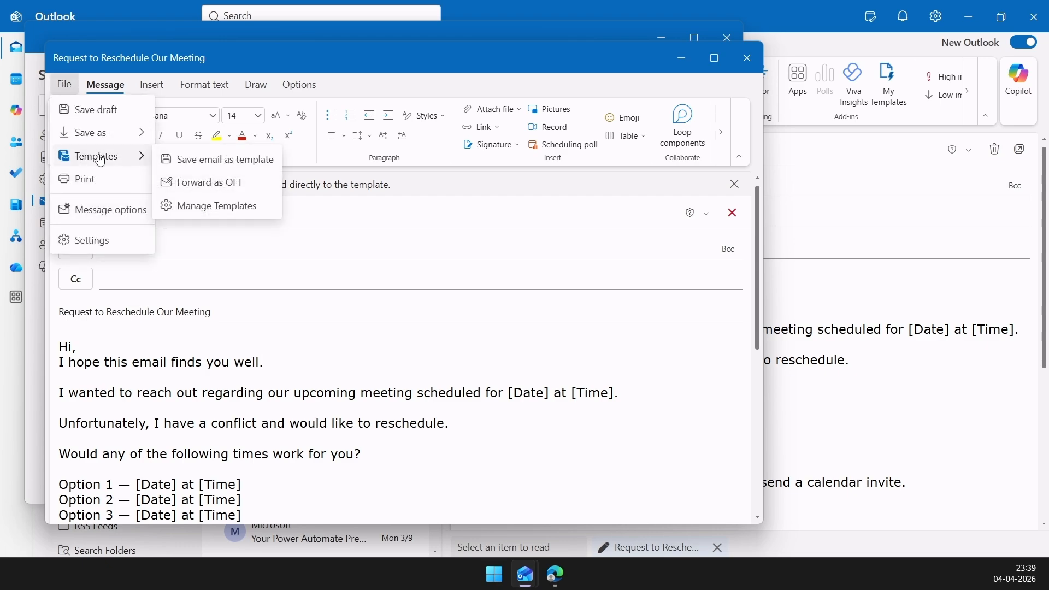
pyautogui.click(232, 167)
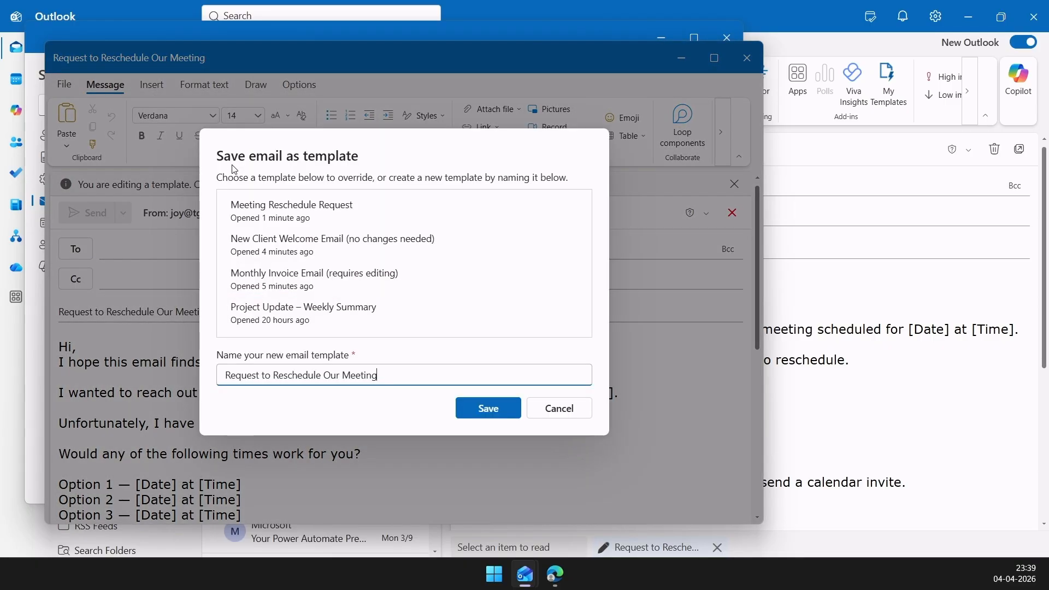
pyautogui.click(317, 220)
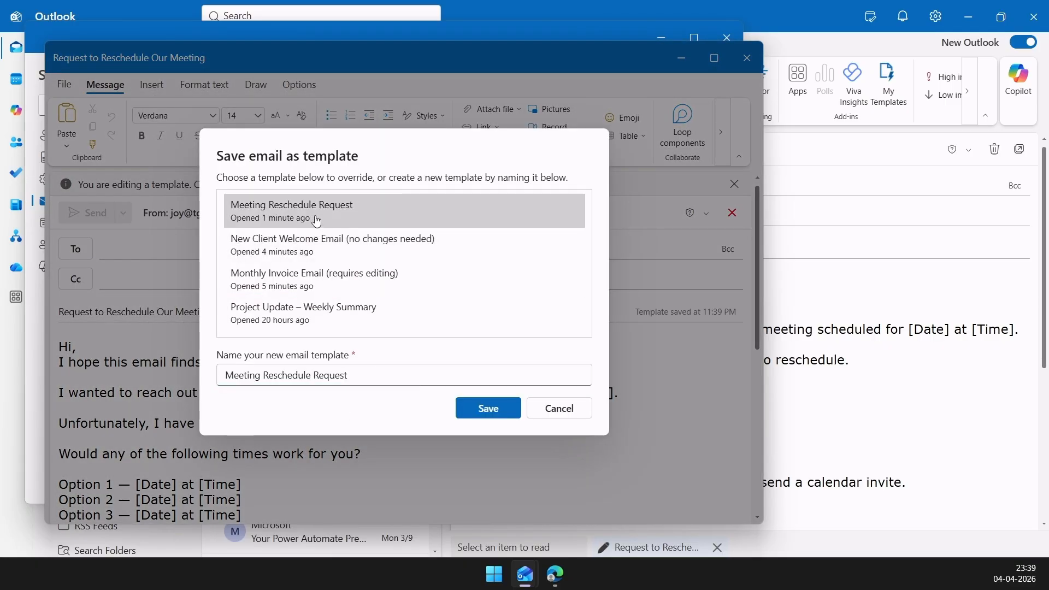
pyautogui.click(488, 409)
pyautogui.scroll(-6, 416, 408)
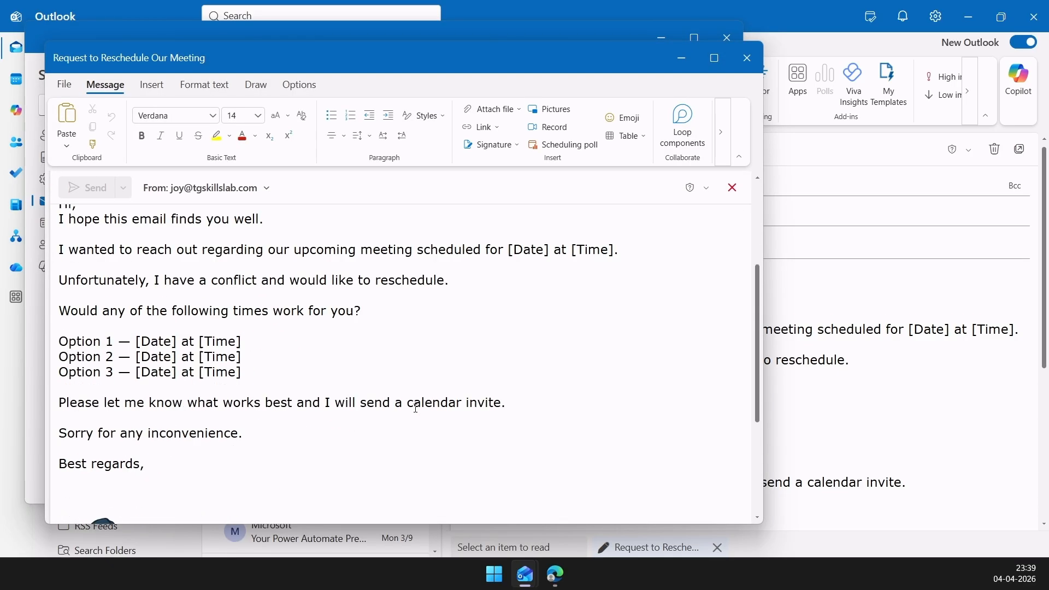
pyautogui.scroll(7, 416, 408)
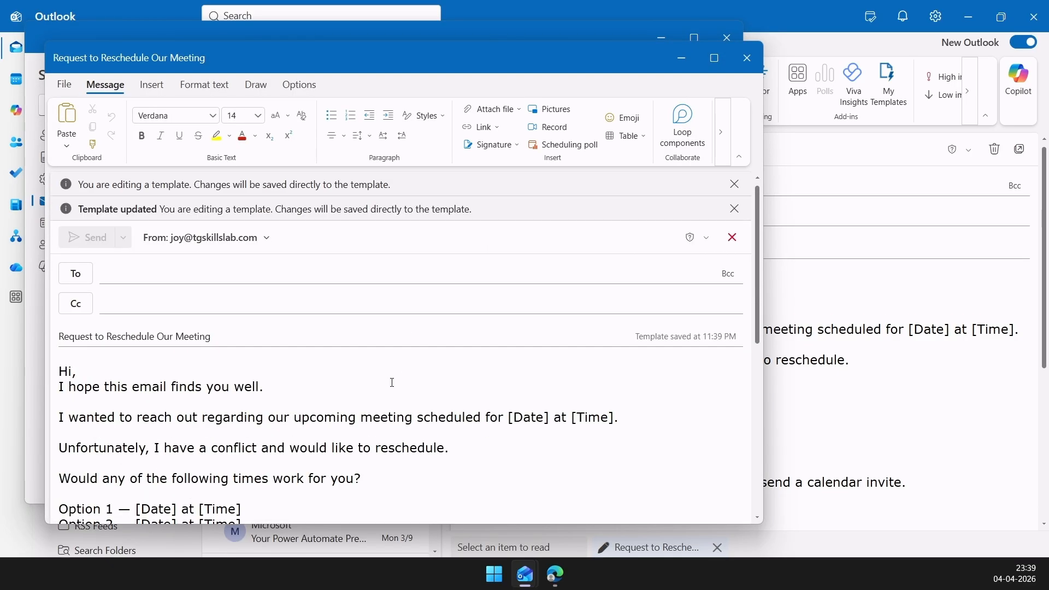
pyautogui.scroll(-6, 392, 382)
pyautogui.scroll(6, 393, 383)
pyautogui.click(805, 237)
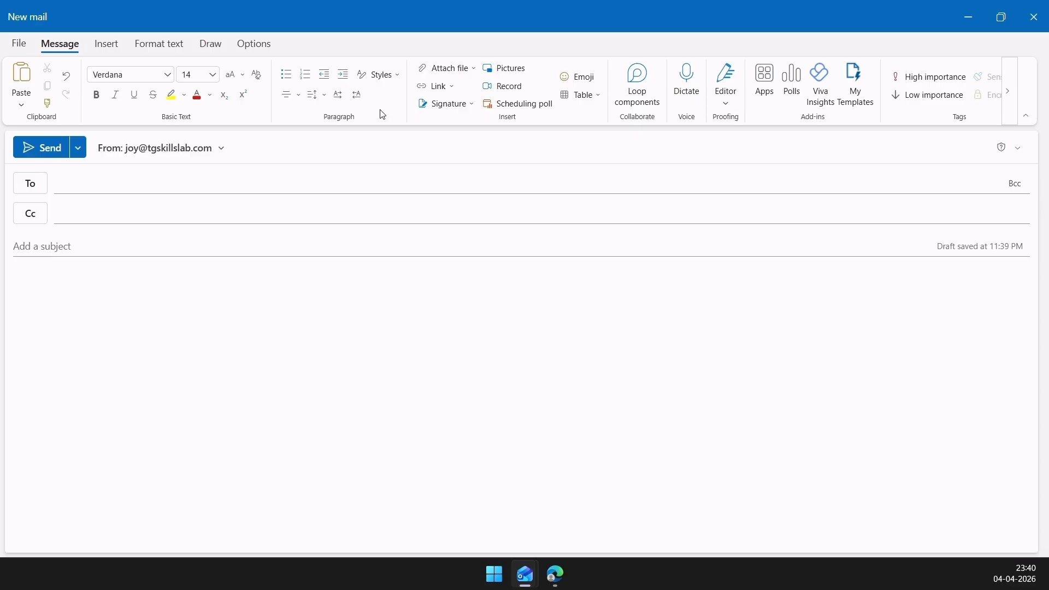
# Insert the "Confidentiality Disclaimer" text from My Templates into the blank email, with the "Approval Confirmation" text below it
pyautogui.click(855, 98)
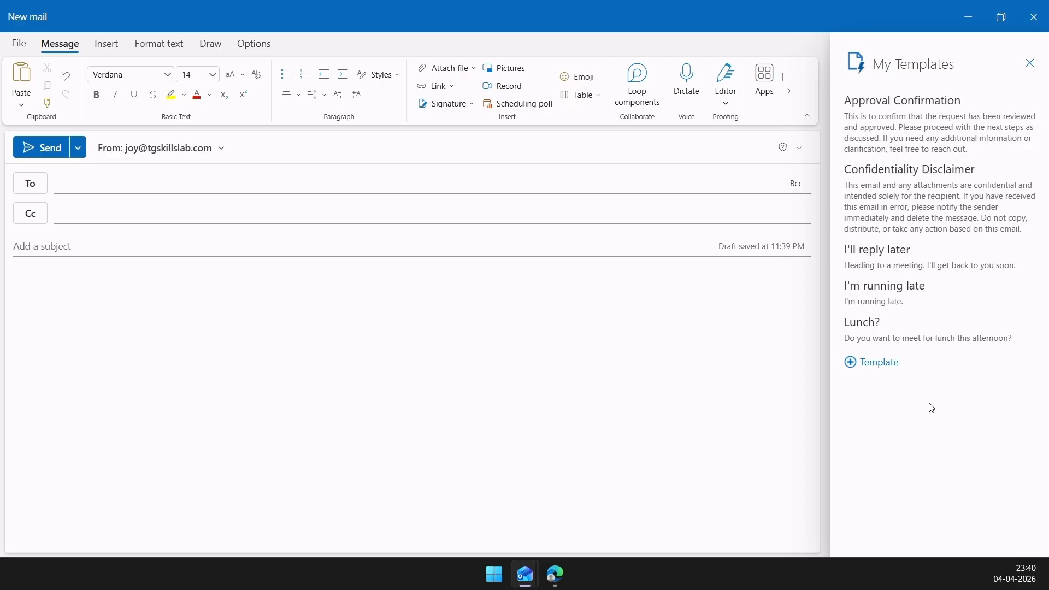
pyautogui.click(919, 207)
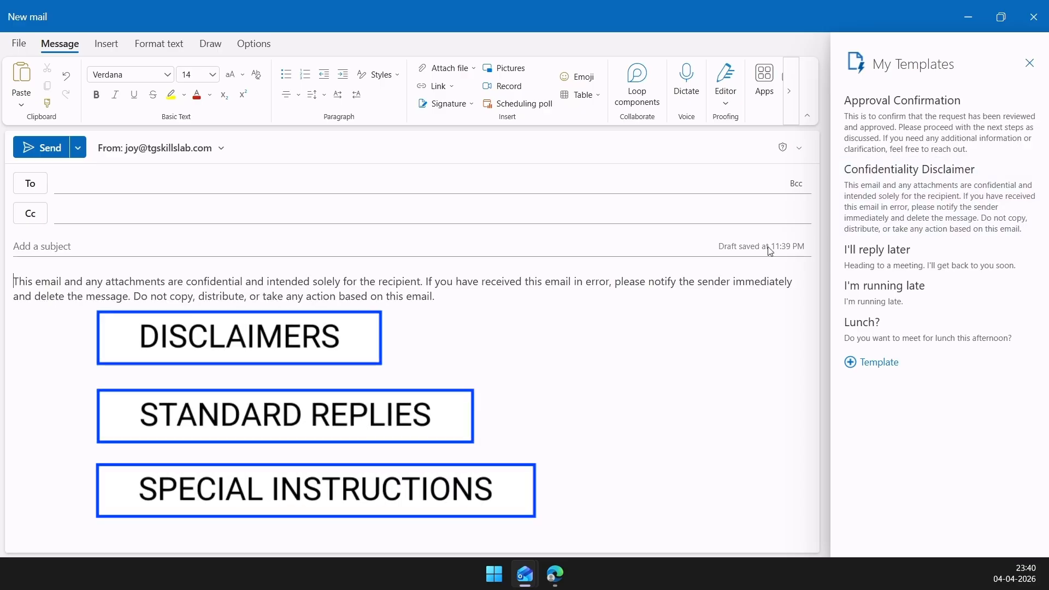
pyautogui.click(569, 311)
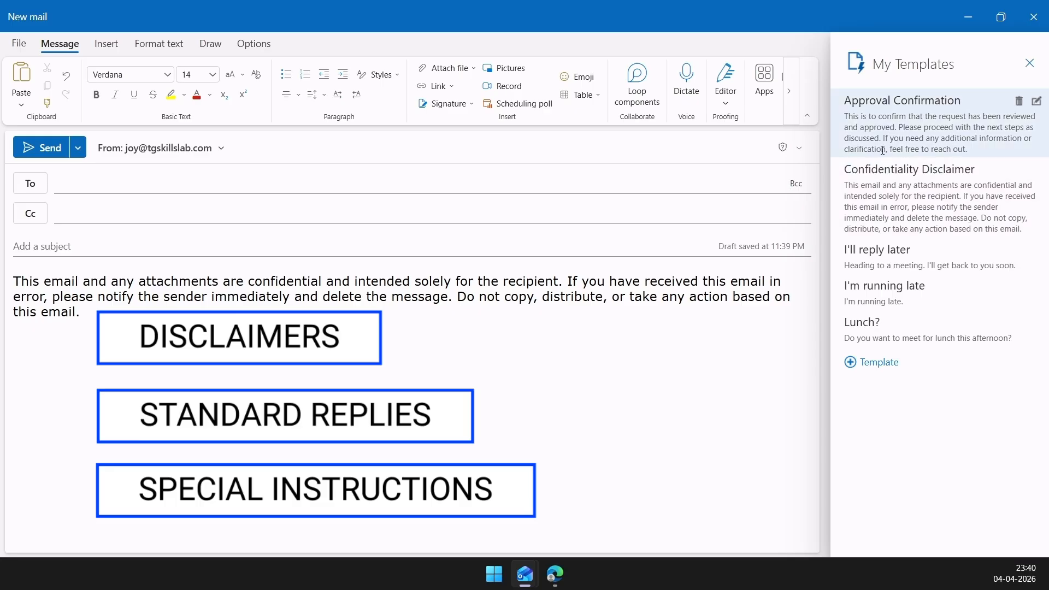
pyautogui.click(920, 130)
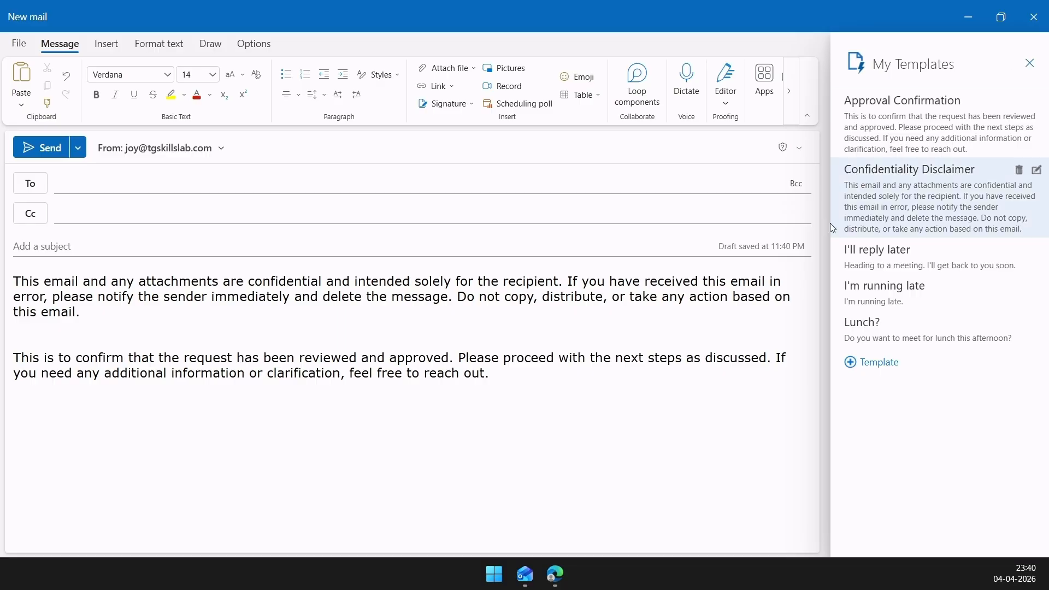
# Add a "Shipping Instructions" text template covering the shipping address, standard ground shipping, an enclosed purchase order copy and a reply with the tracking number
pyautogui.click(862, 365)
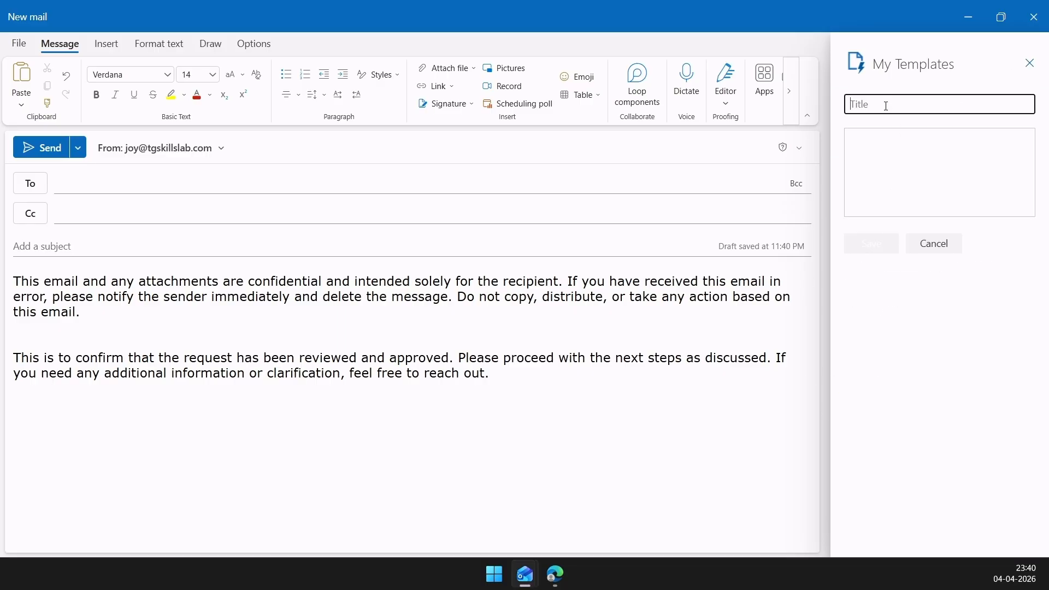
pyautogui.write('Shipping Instructions')
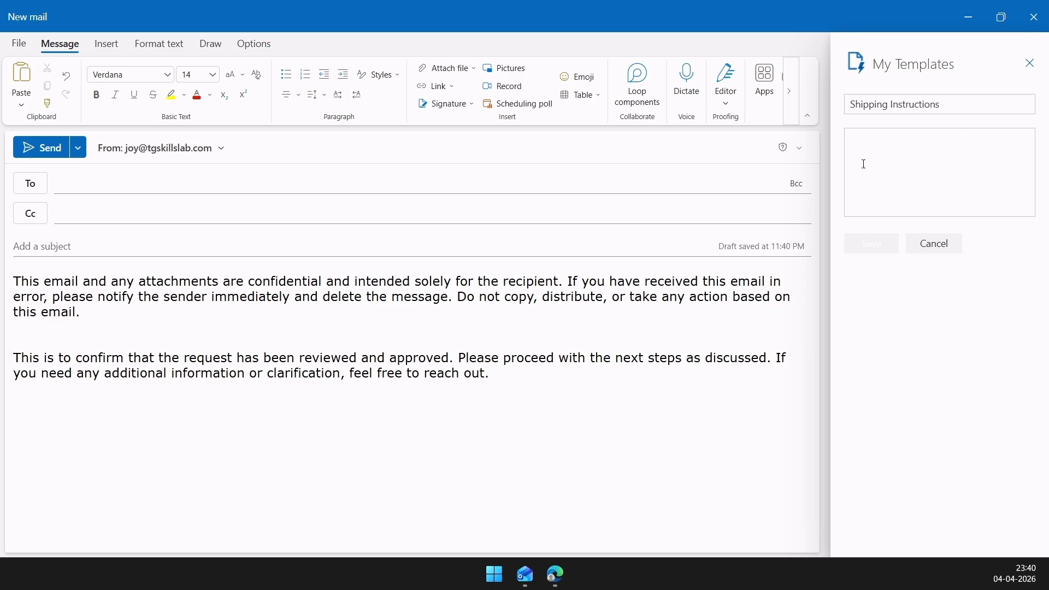
pyautogui.click(864, 164)
pyautogui.write('Please ship all items to the following address. Use standard ground shipping unless otherwise specified. Include a copy of the purchase order inside the package. Once shipped, reply to this email with the tracking number.')
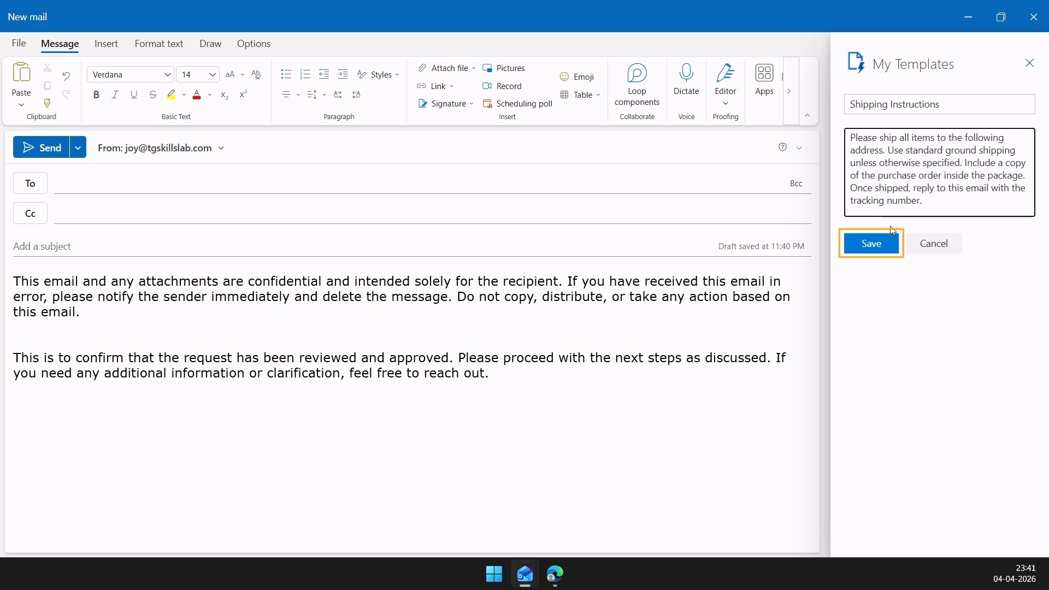
pyautogui.click(872, 244)
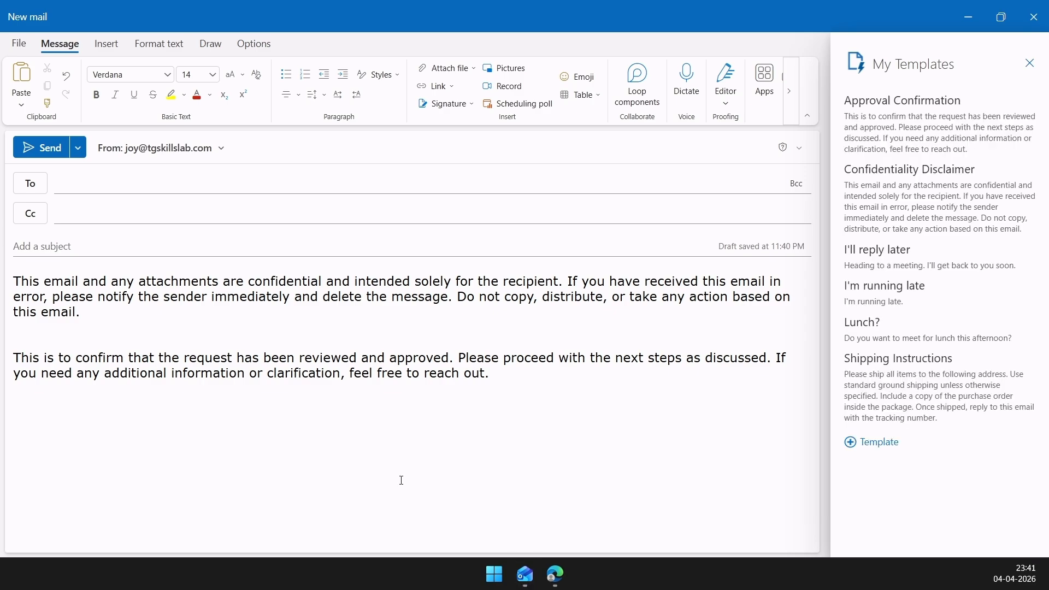
# Insert the "Shipping Instructions" text between the disclaimer and approval paragraphs, with a blank line separating them
pyautogui.click(208, 437)
pyautogui.press('Return')
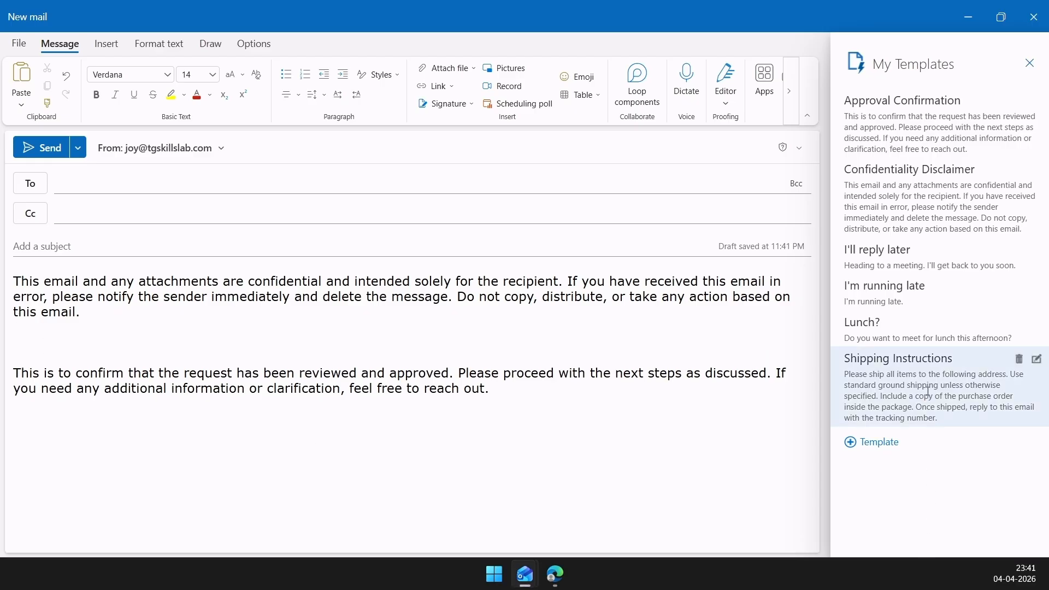
pyautogui.click(927, 391)
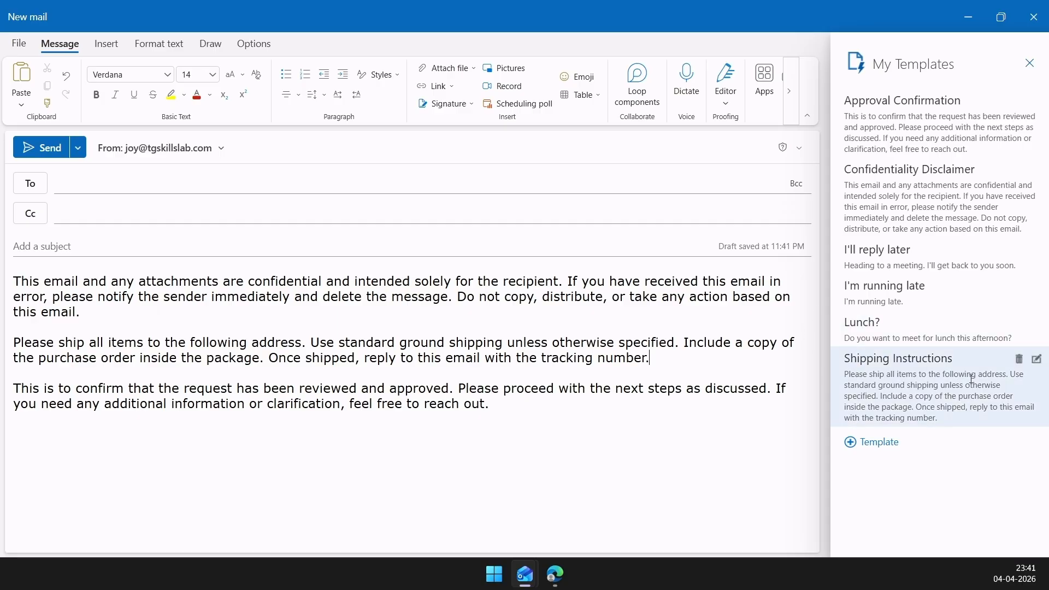
# Open the "Shipping Instructions" text template for editing and save it with its existing text
pyautogui.click(1036, 359)
pyautogui.click(935, 203)
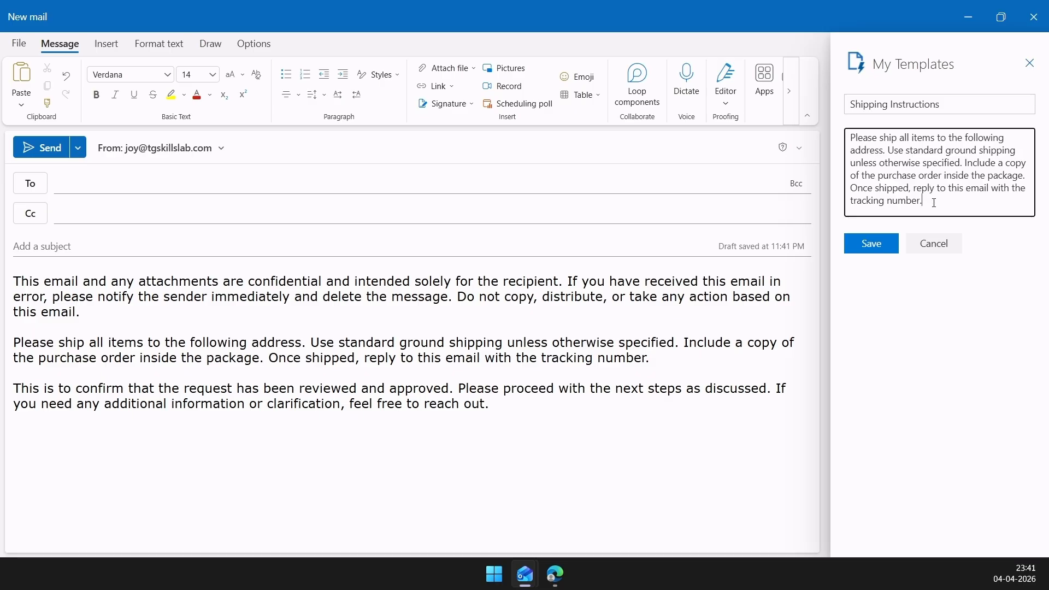
pyautogui.click(881, 243)
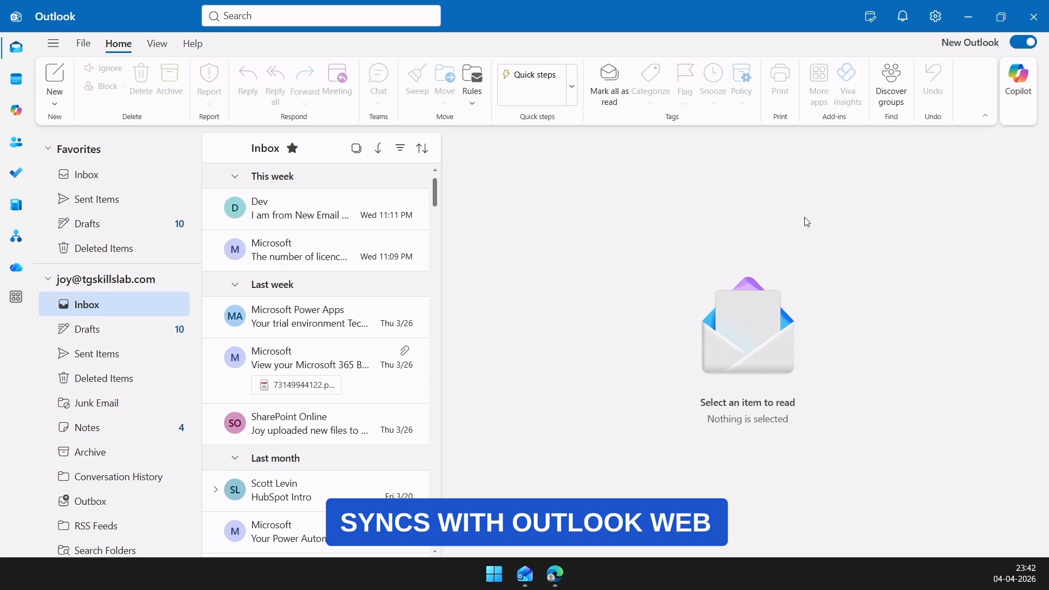
# Switch to Outlook on the web in the Edge browser to examine its list of saved templates
pyautogui.click(564, 579)
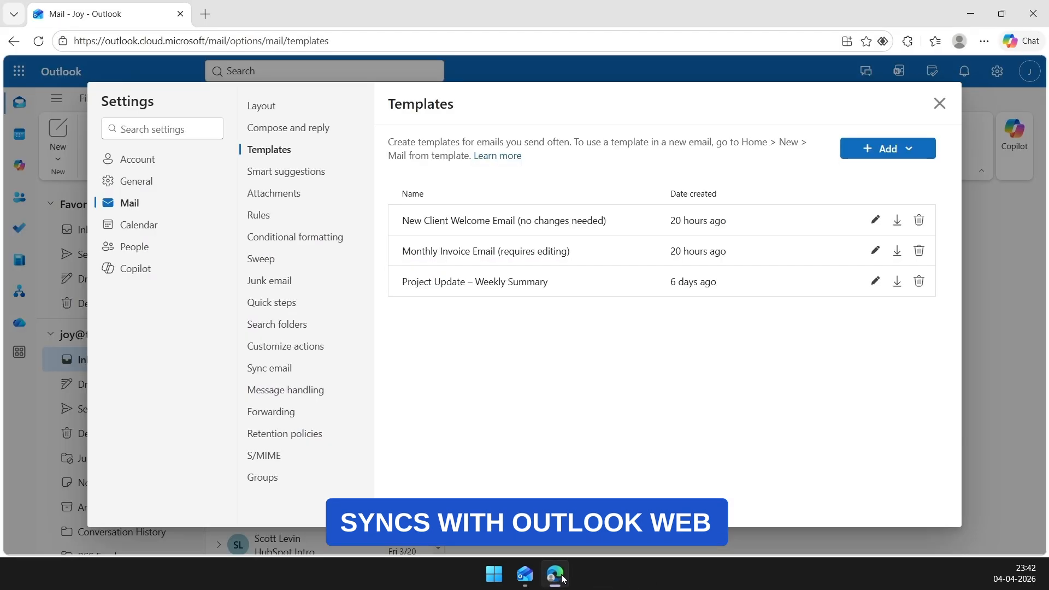